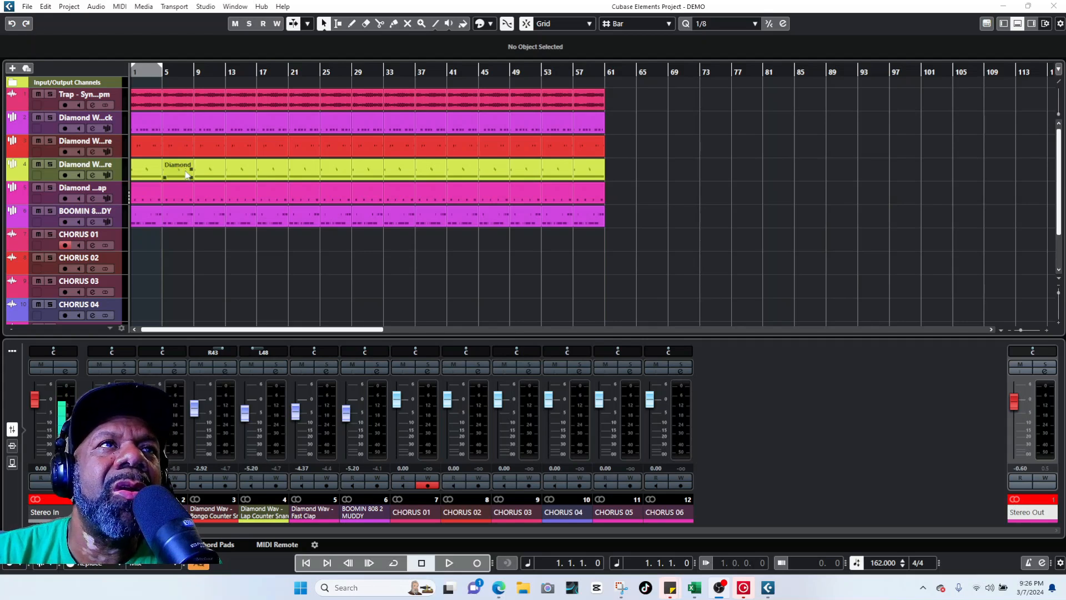
Step: Preview the beat from bar 7, then record a short CHORUS 01 take
left_click(179, 71)
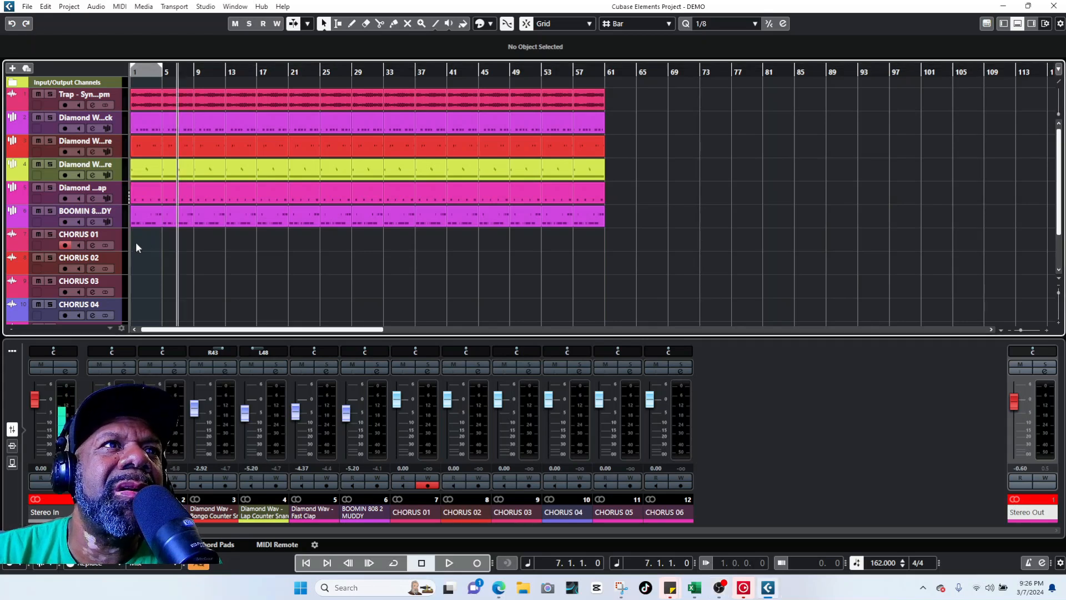
left_click(116, 235)
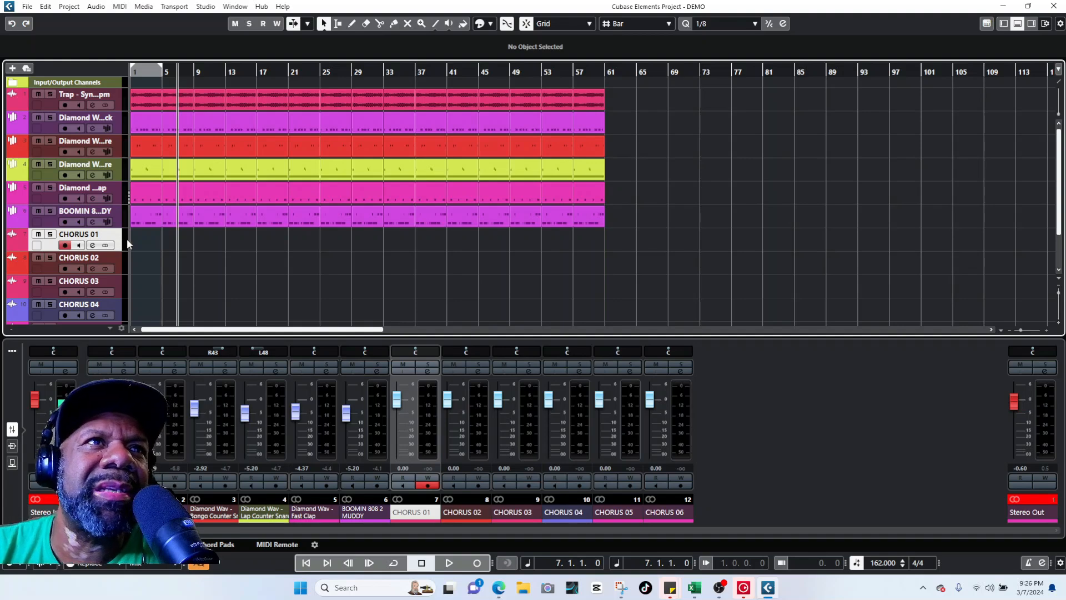
key("space")
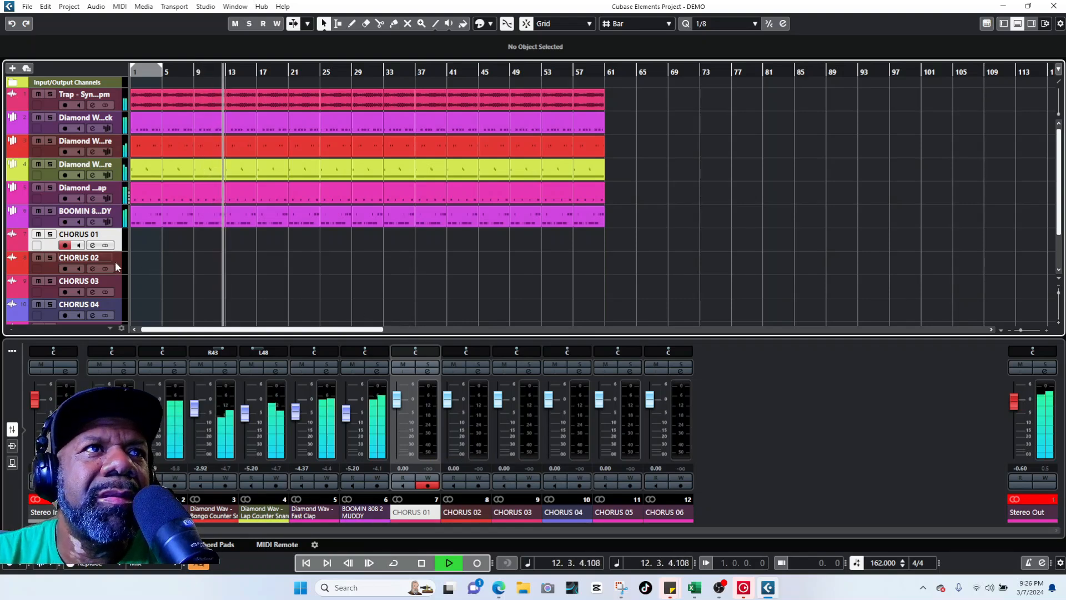
key("space")
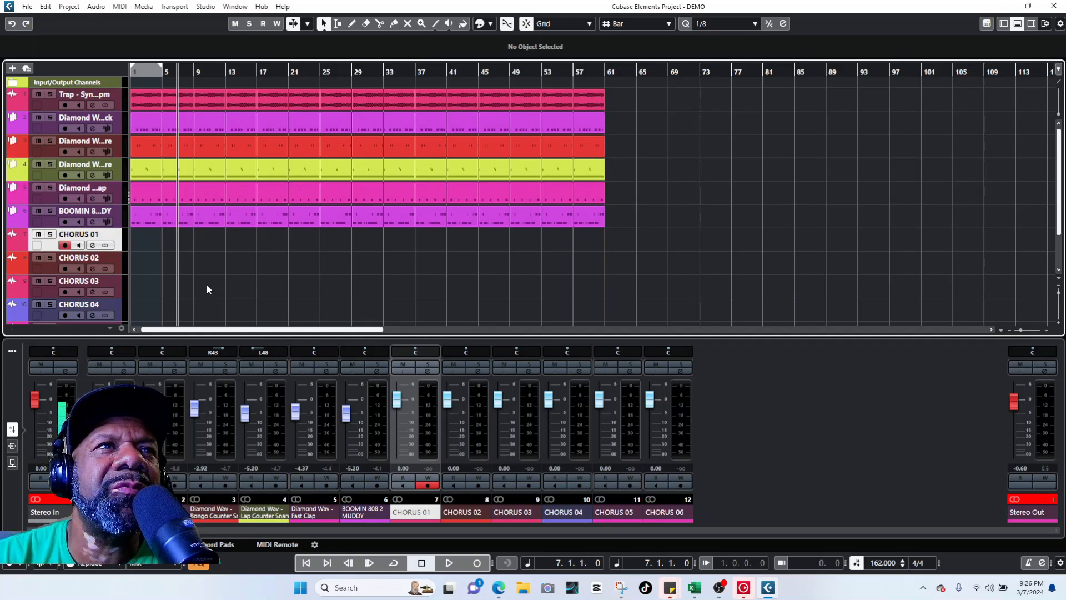
scroll(245, 278, "down", 2)
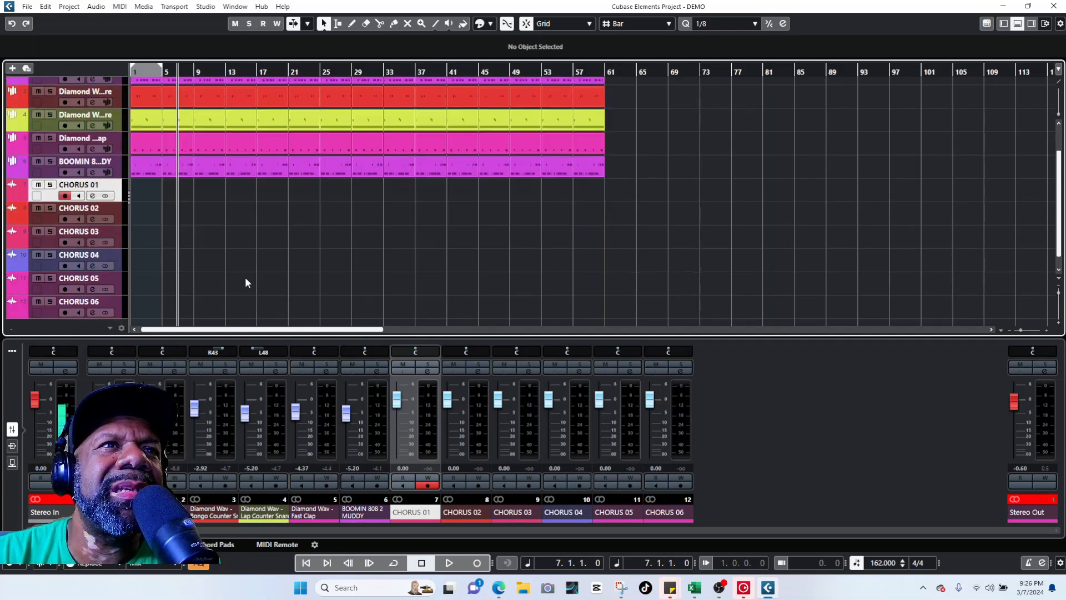
scroll(248, 282, "up", 2)
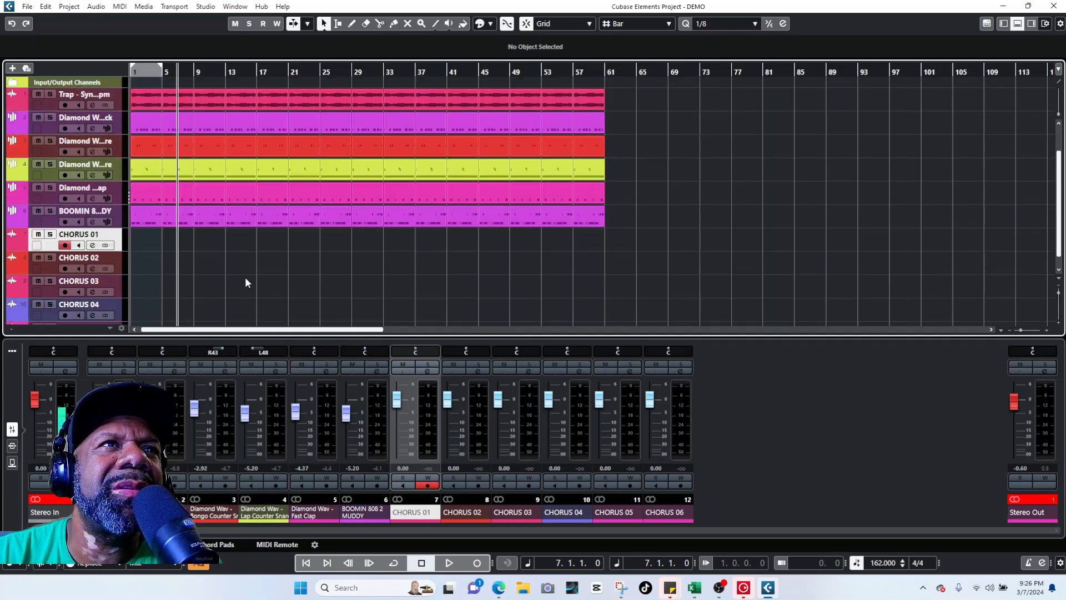
left_click(477, 563)
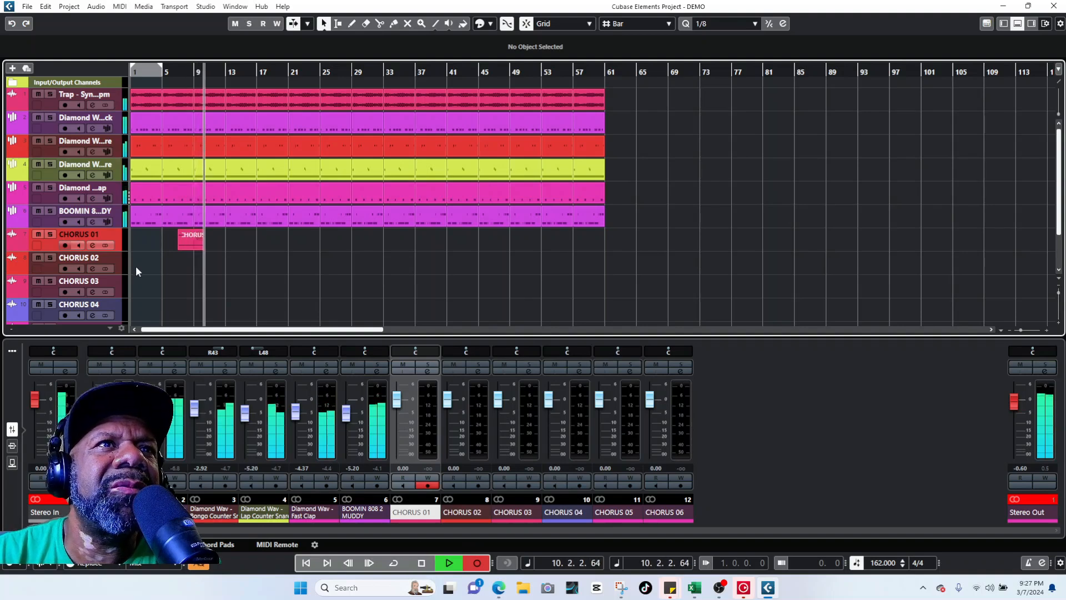
key("space")
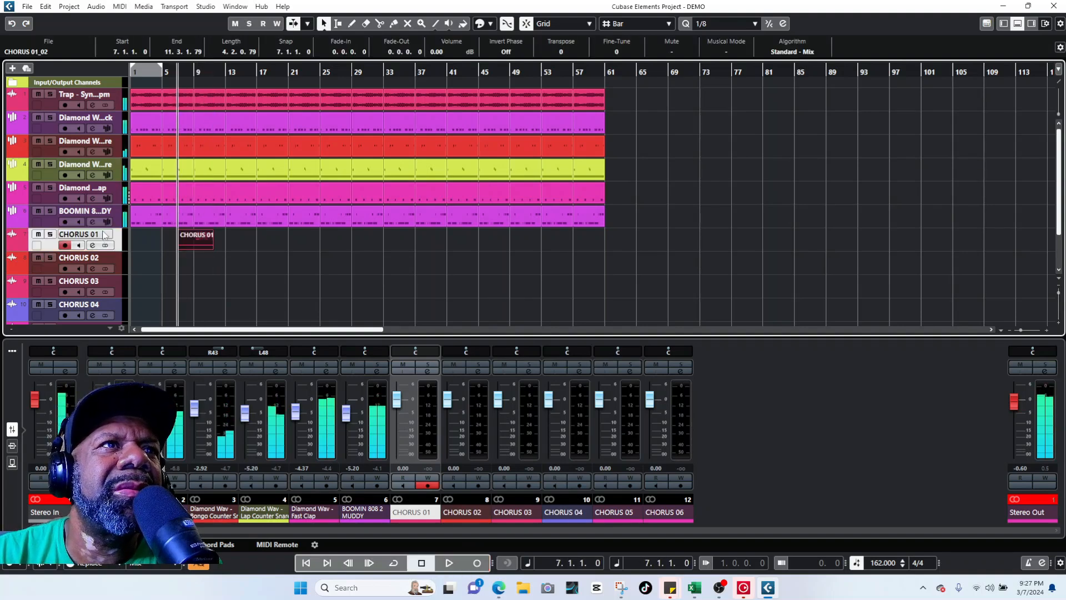
Step: Select the CHORUS 01 through CHORUS 04 tracks together
left_click(117, 255, "ctrl")
left_click(117, 276, "ctrl")
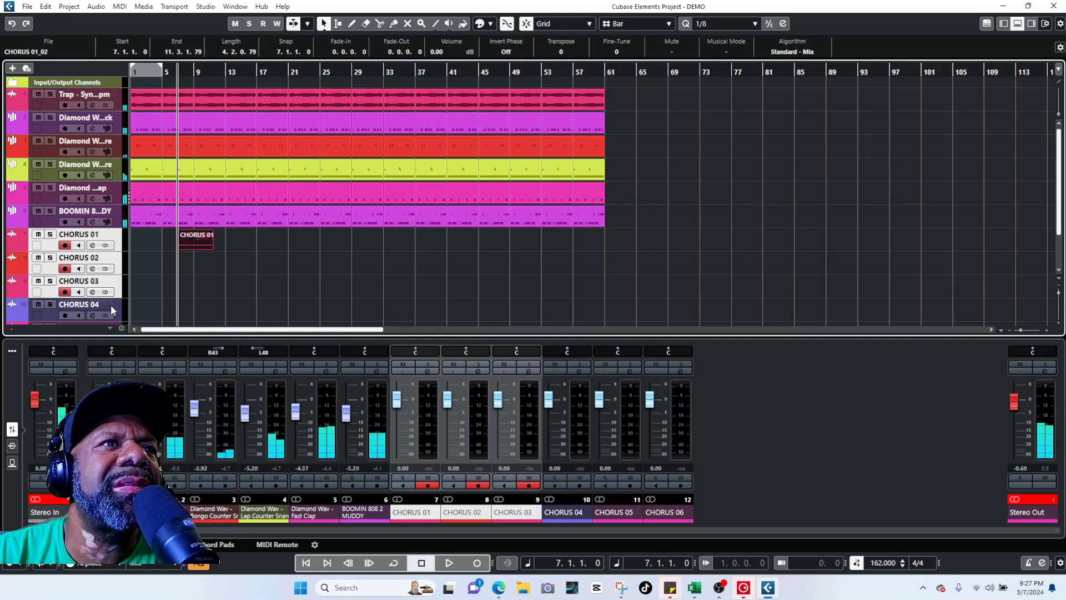
left_click(106, 249)
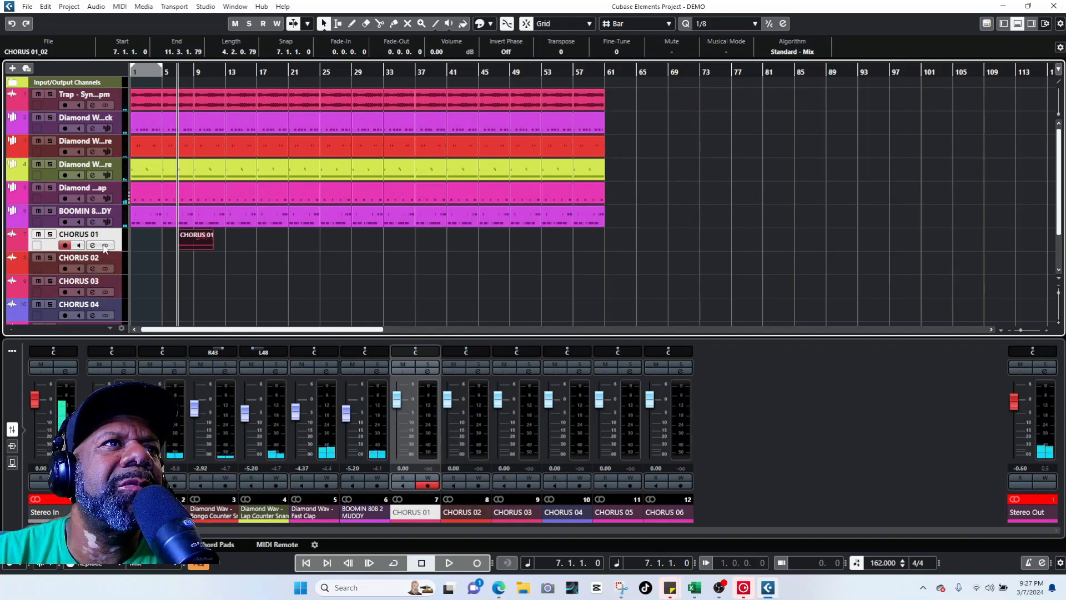
left_click(114, 263, "ctrl")
left_click(117, 287, "ctrl")
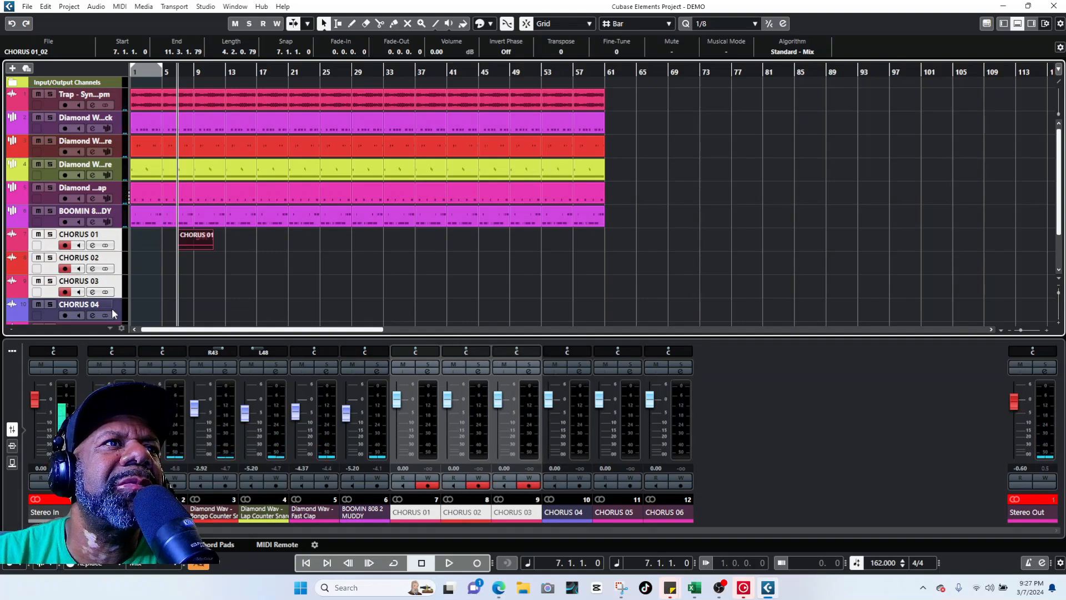
left_click(112, 308, "ctrl")
Step: Remove the old CHORUS 01–04 tracks, then CHORUS 05 and 06
right_click(114, 312)
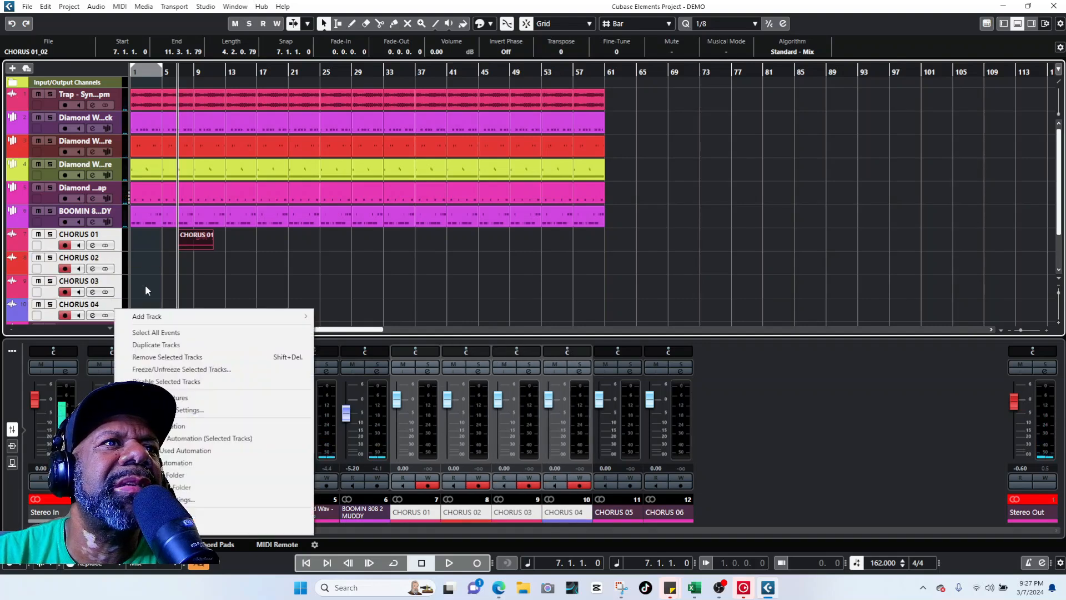
left_click(164, 357)
left_click(510, 319)
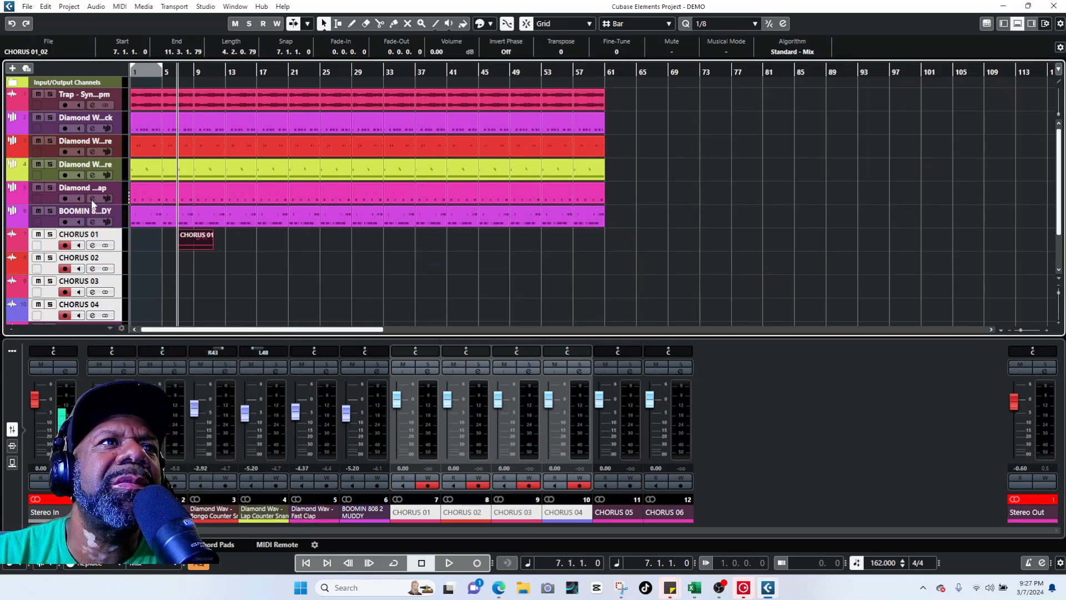
left_click(115, 241)
left_click(115, 263, "ctrl")
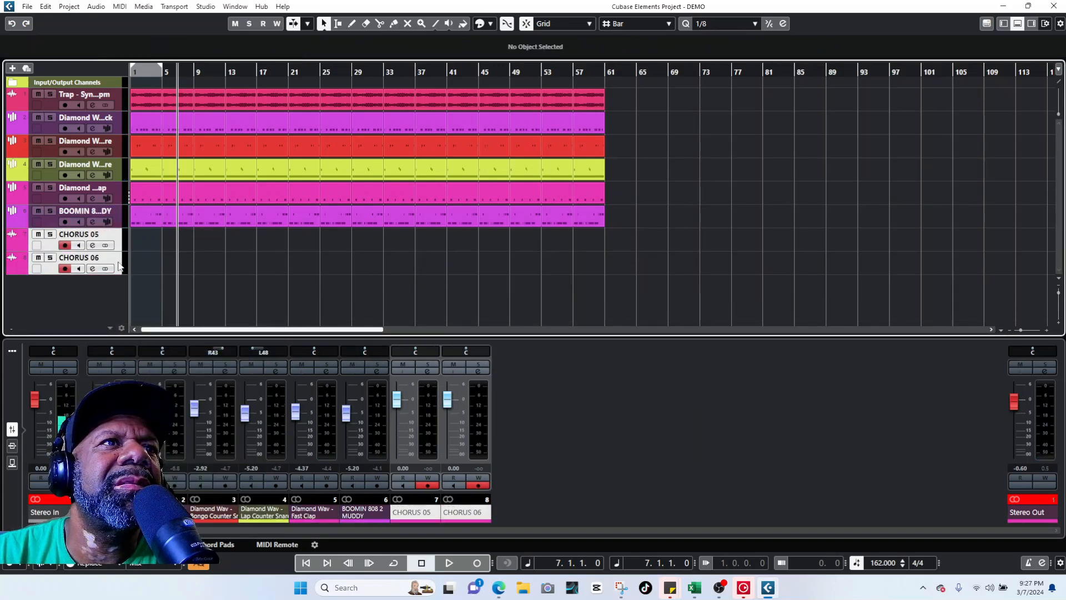
right_click(118, 264)
left_click(166, 310)
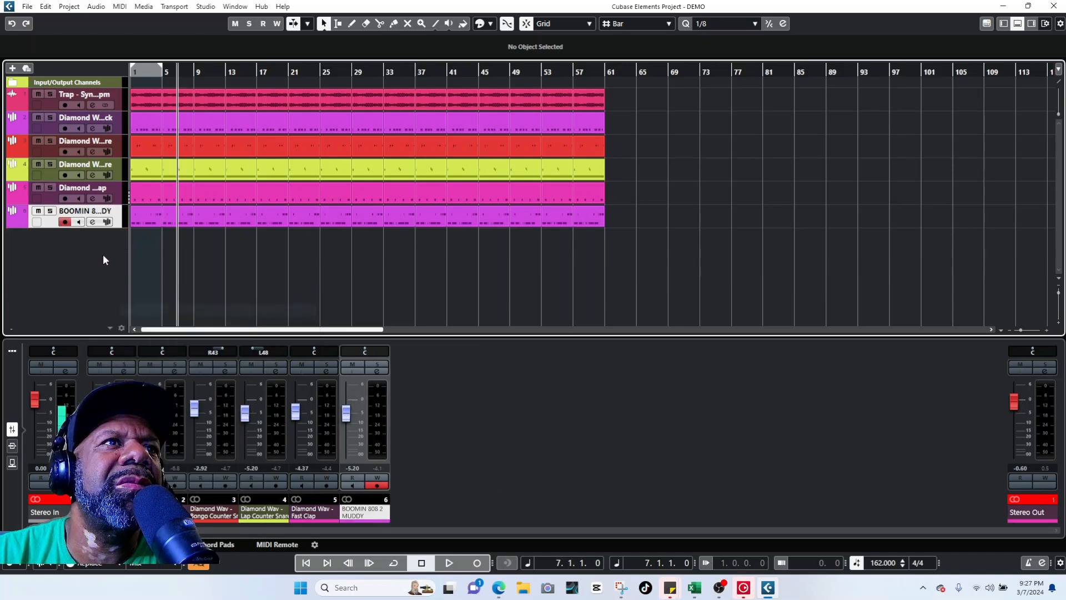
Step: Add six mono audio tracks named CHORUS
right_click(92, 249)
left_click(111, 257)
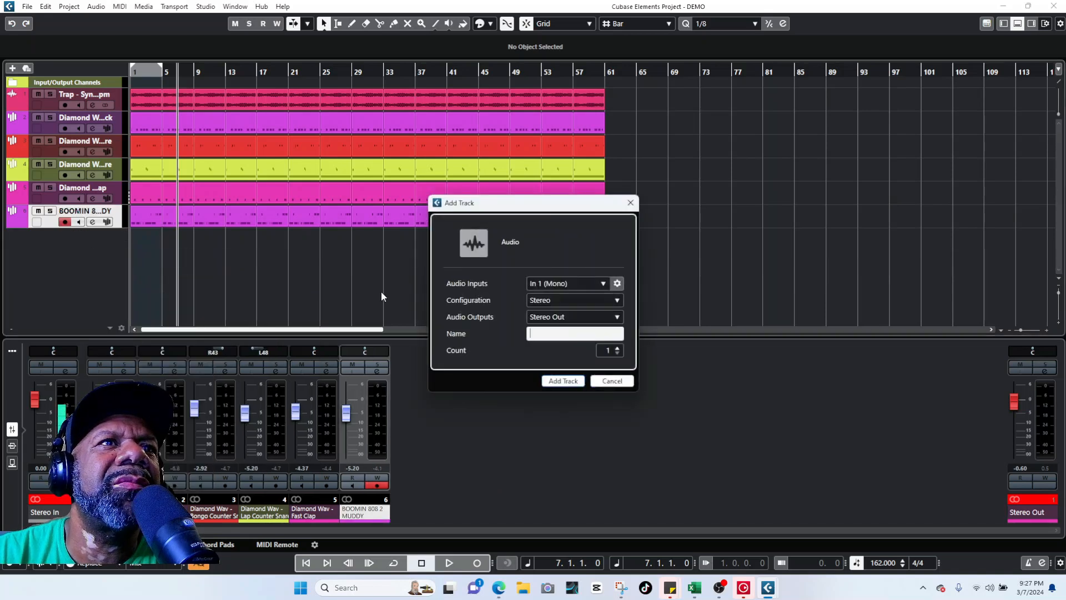
left_click(577, 299)
left_click(555, 309)
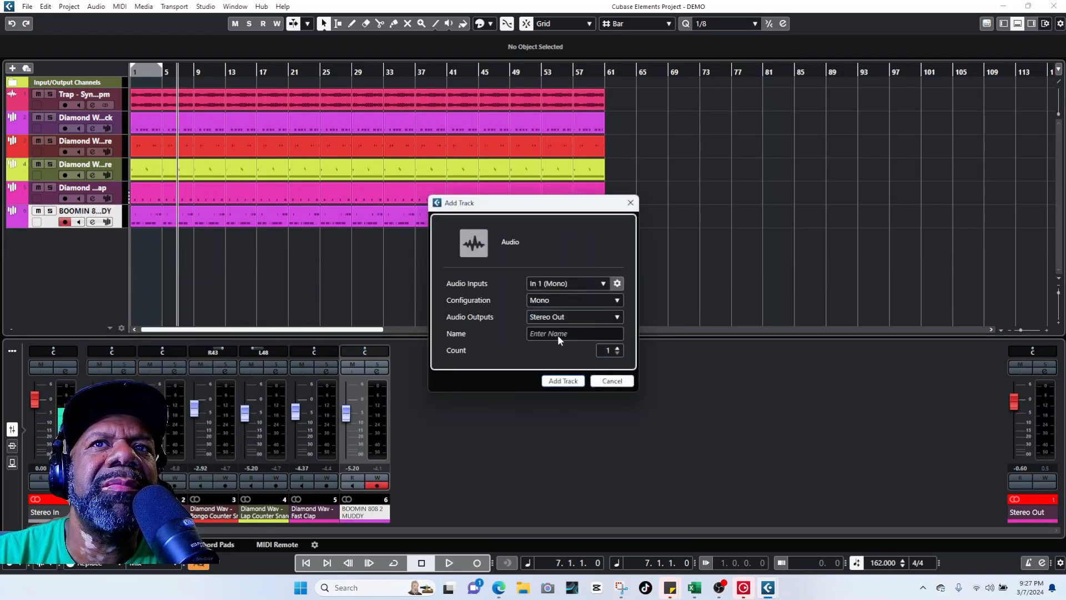
left_click(560, 334)
type("CHORUS")
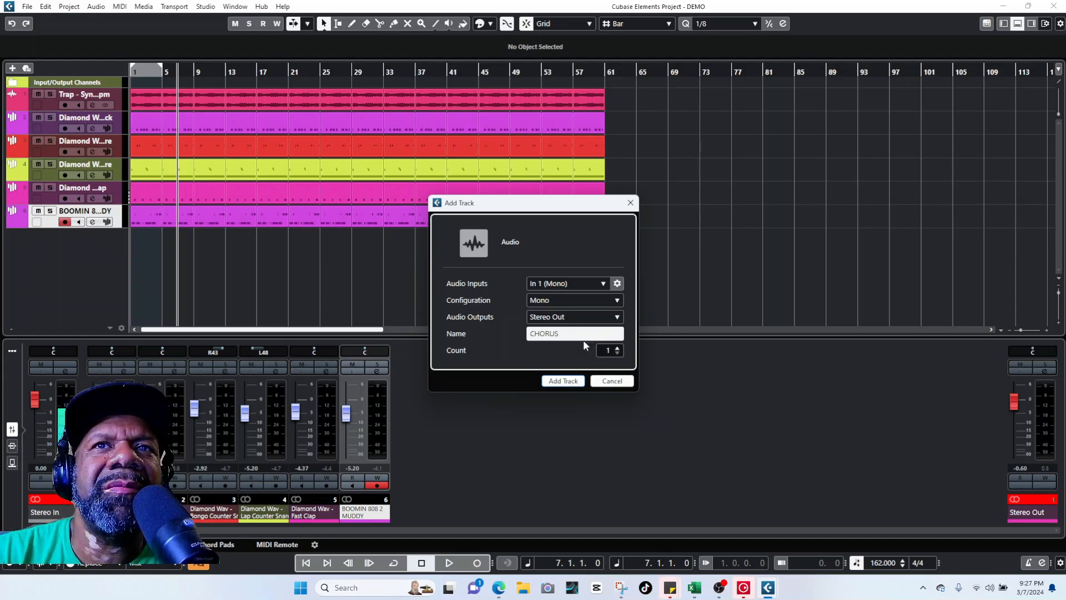
left_click(618, 348)
left_click(618, 348)
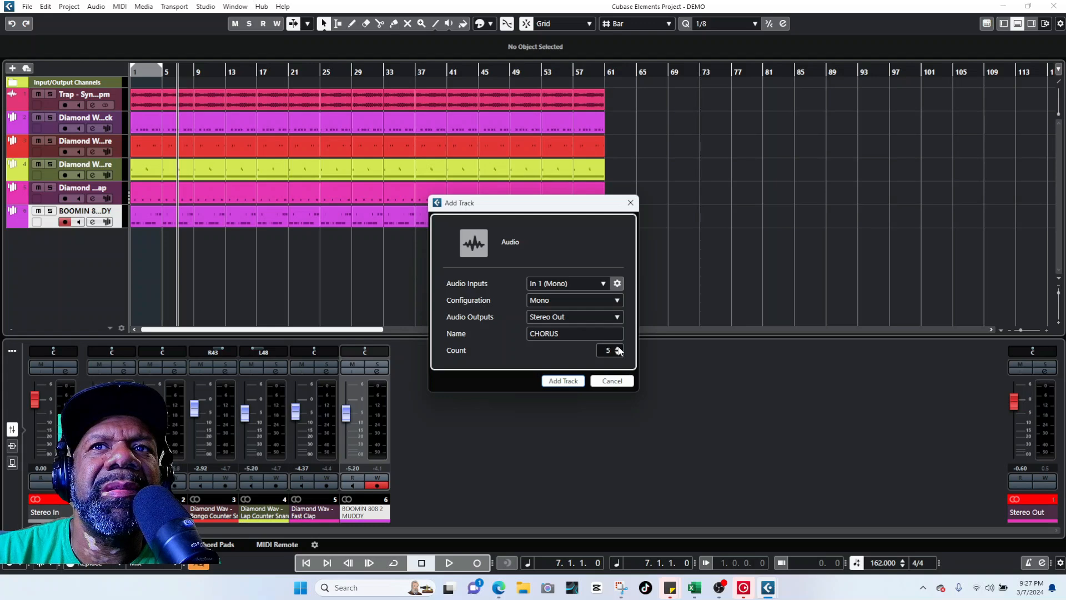
left_click(563, 381)
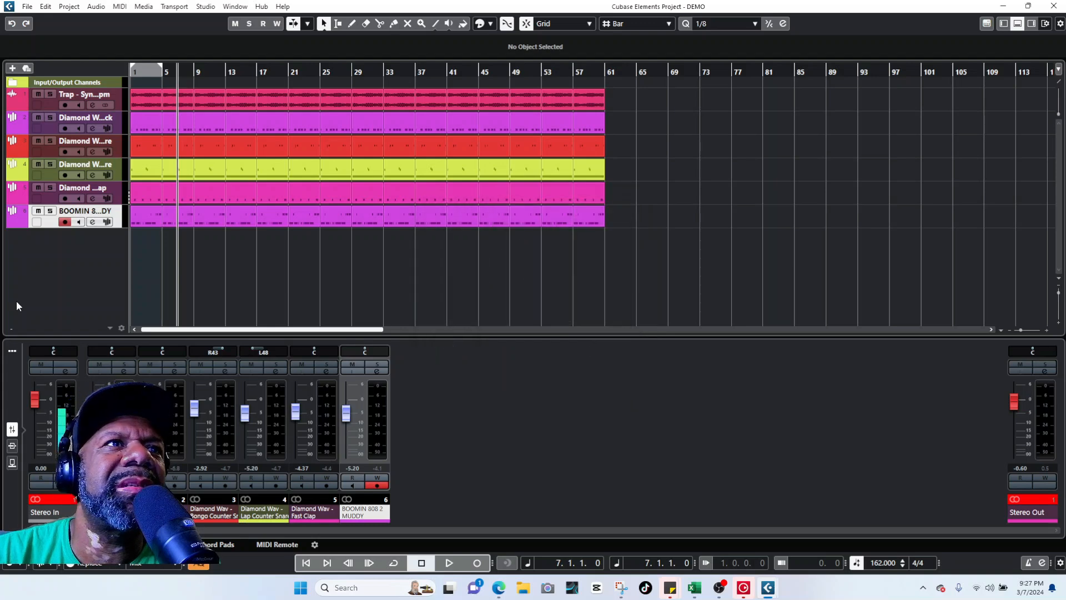
Step: Record take CHORUS 01_03 on the CHORUS 01 track, spanning bars 7 to 17
scroll(111, 250, "down", 2)
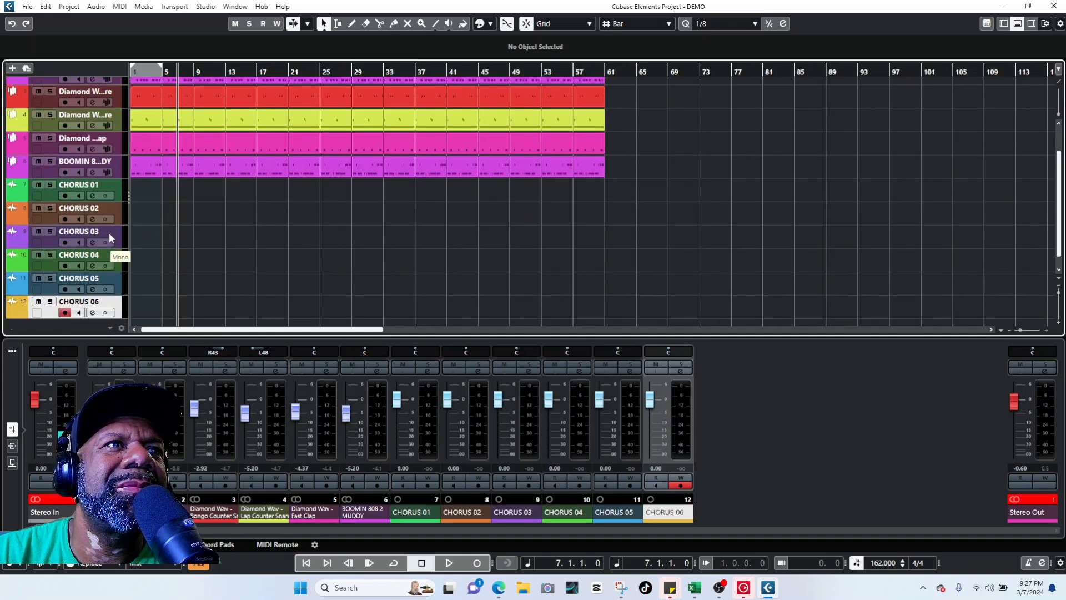
left_click(118, 189)
scroll(251, 287, "up", 2)
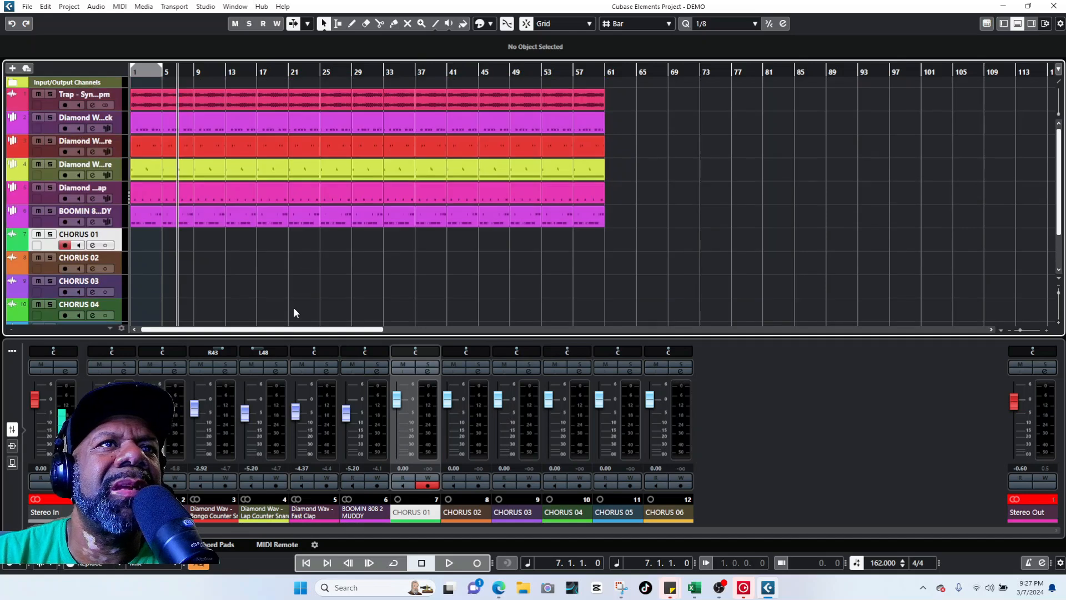
left_click(477, 563)
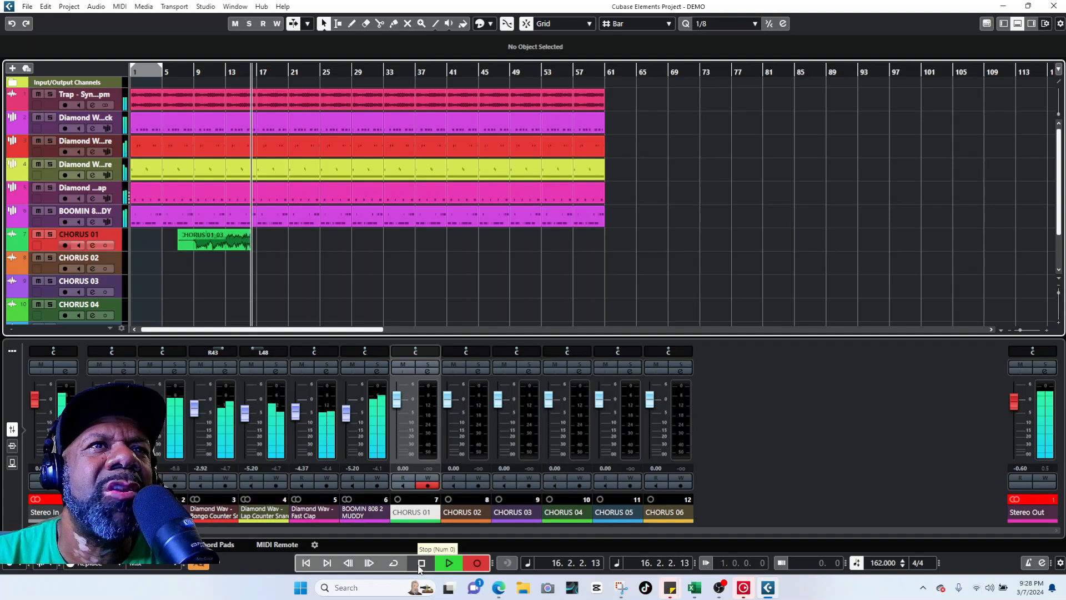
left_click(420, 563)
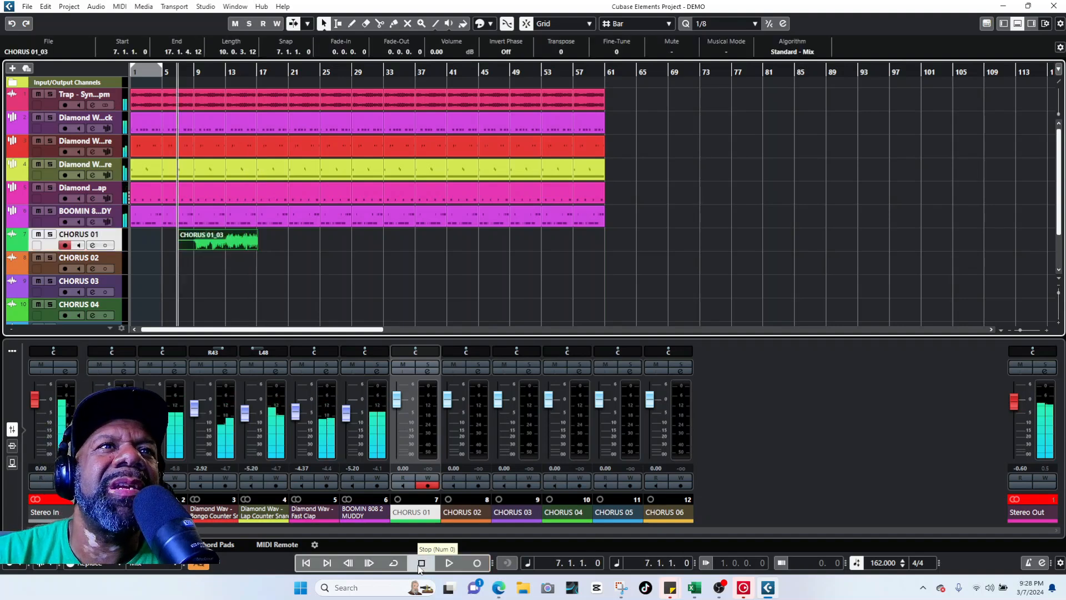
Step: Preview the first take, then record CHORUS 02_03 on CHORUS 02 across bars 7 to 17
left_click(114, 255)
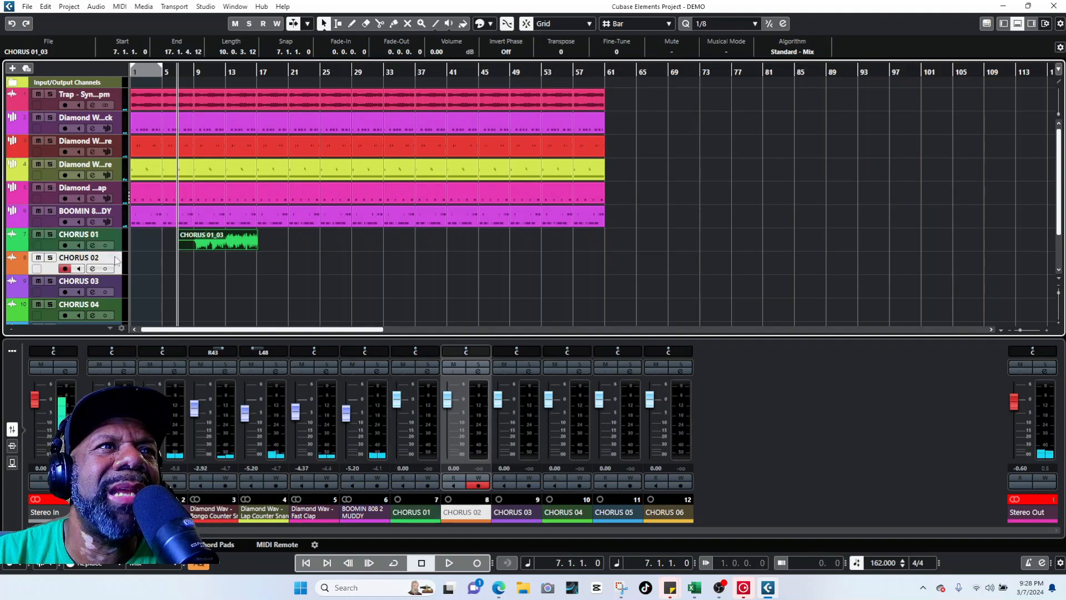
key("space")
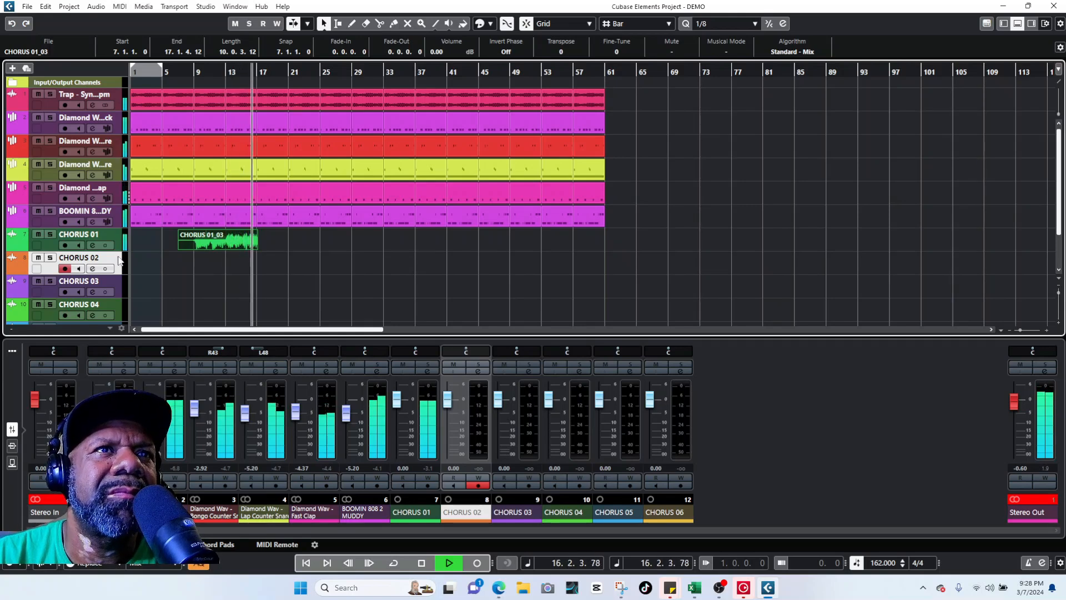
key("space")
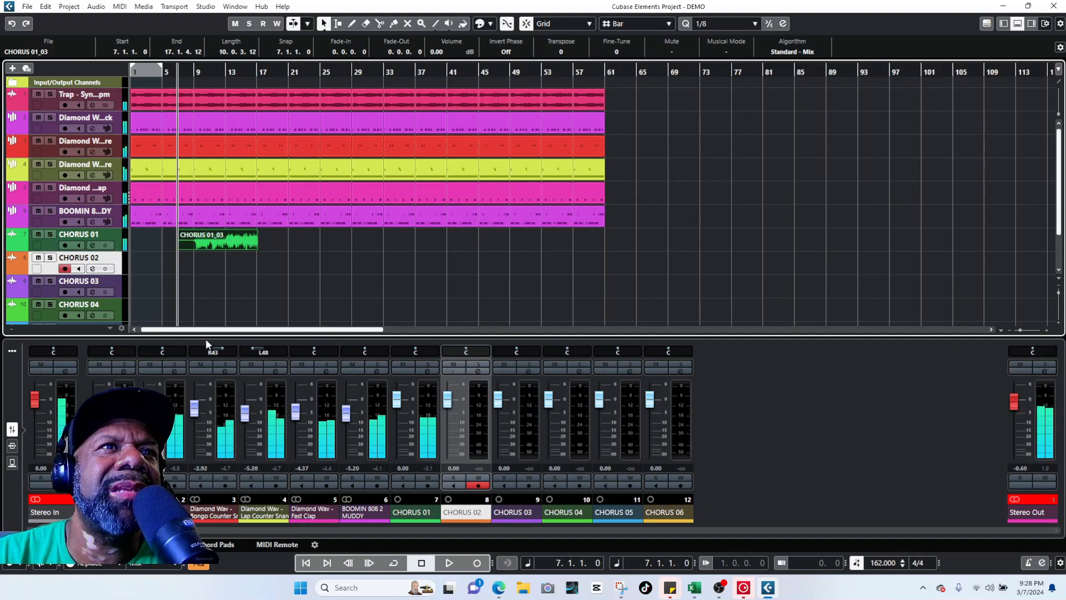
left_click(476, 562)
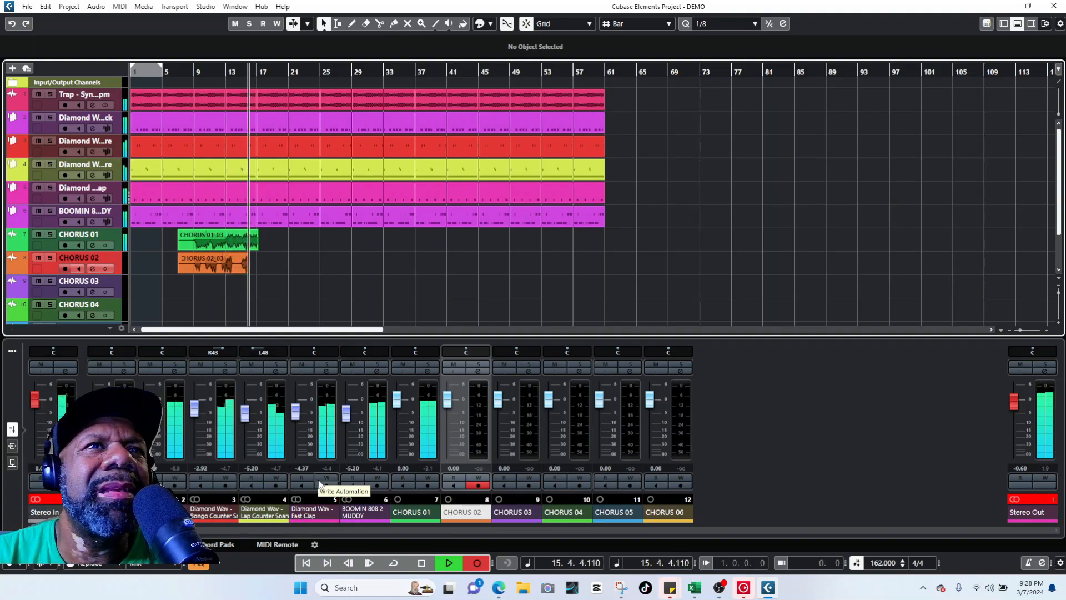
key("space")
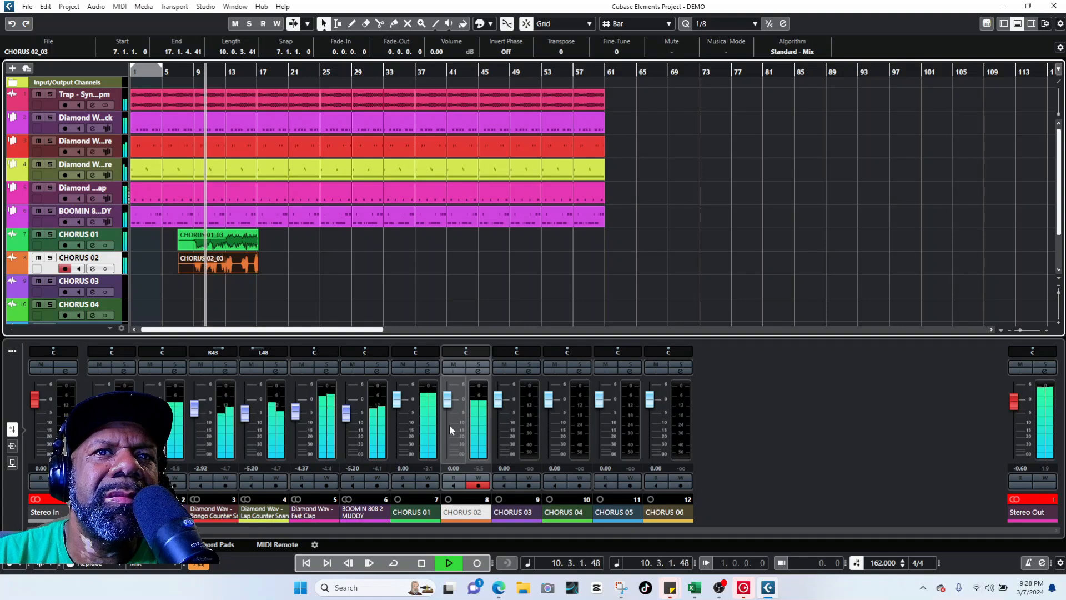
Step: Load the Phoneline EQ preset on the CHORUS 02 channel
key("space")
left_click(476, 372)
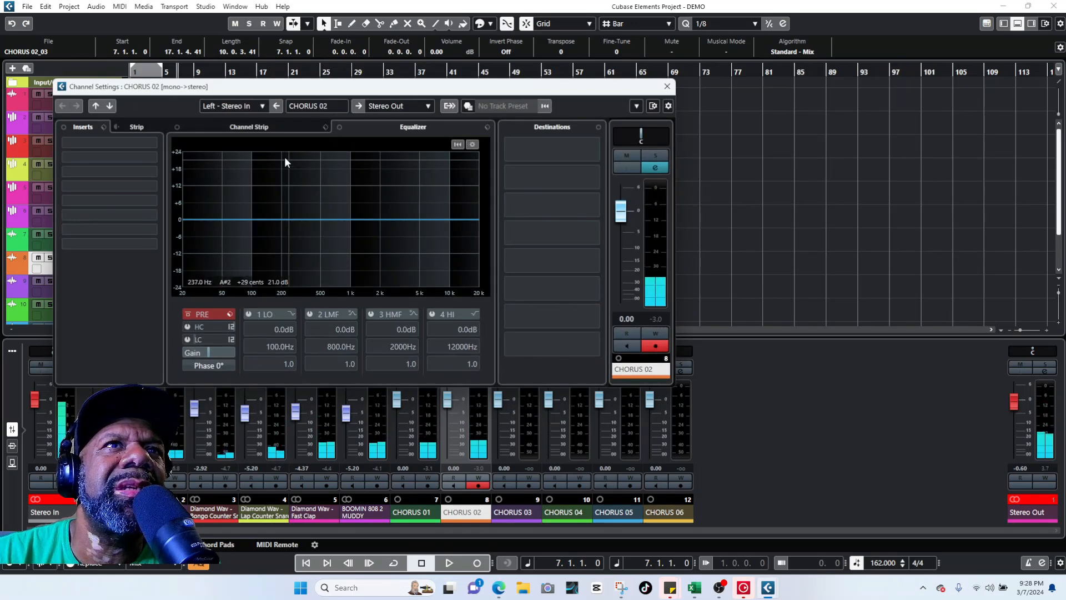
left_click(356, 127)
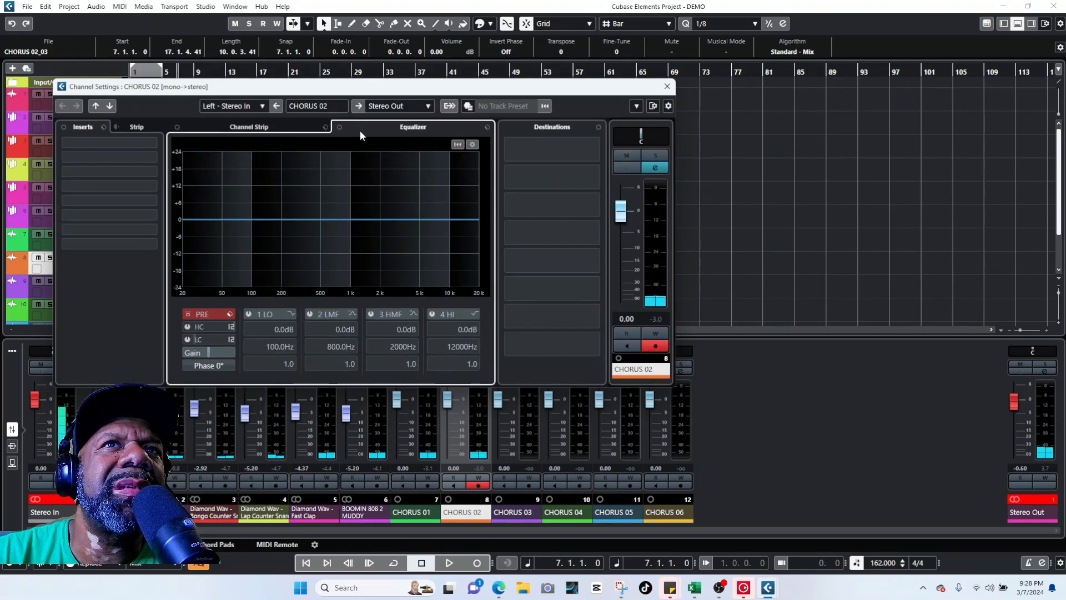
left_click(487, 127)
left_click(503, 140)
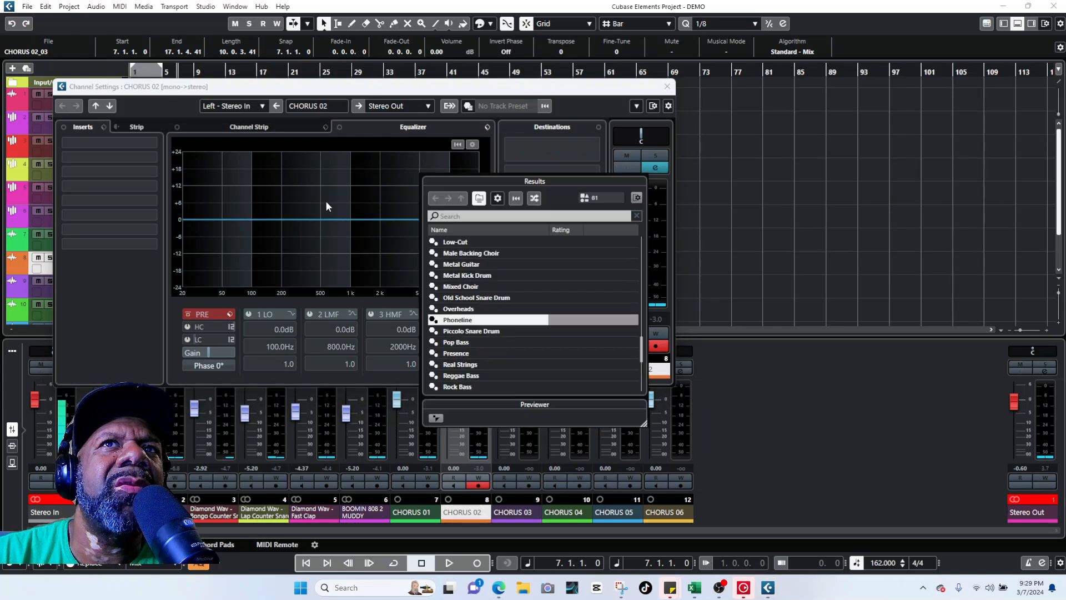
scroll(474, 340, "down", 5)
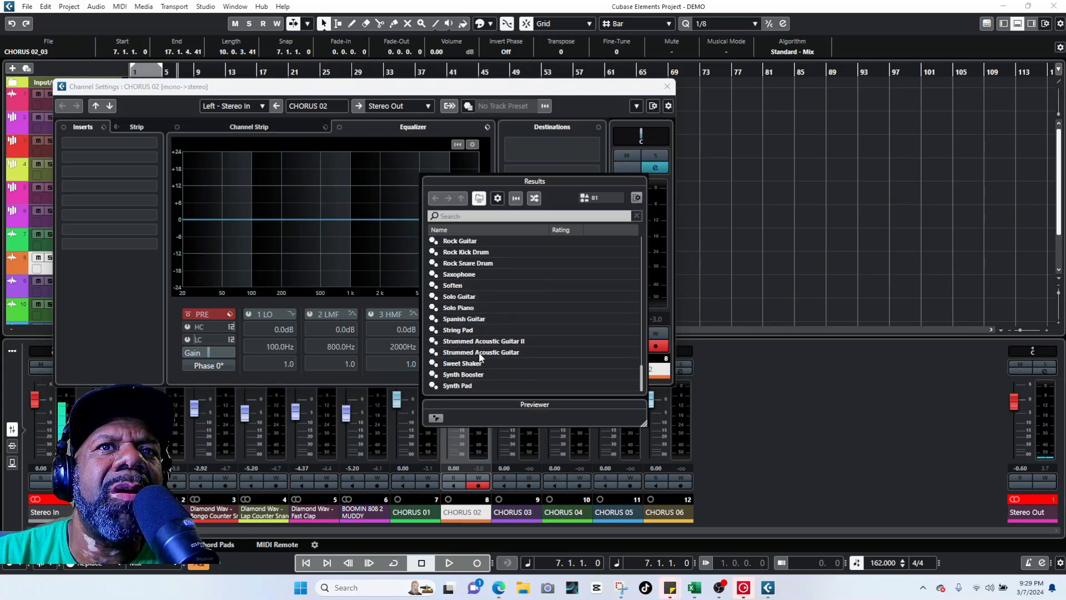
scroll(479, 352, "up", 4)
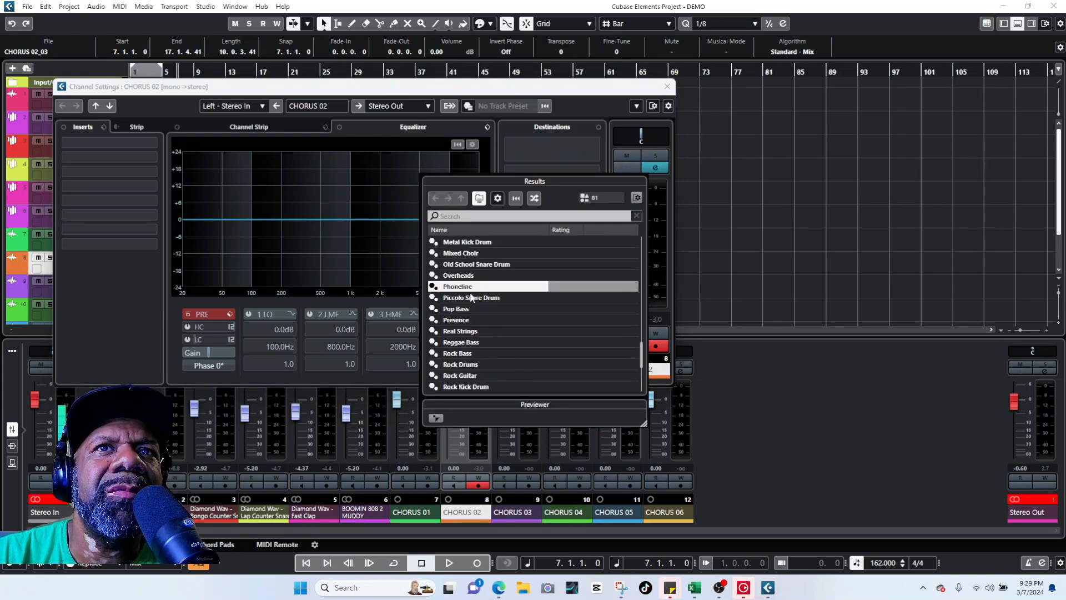
double_click(471, 287)
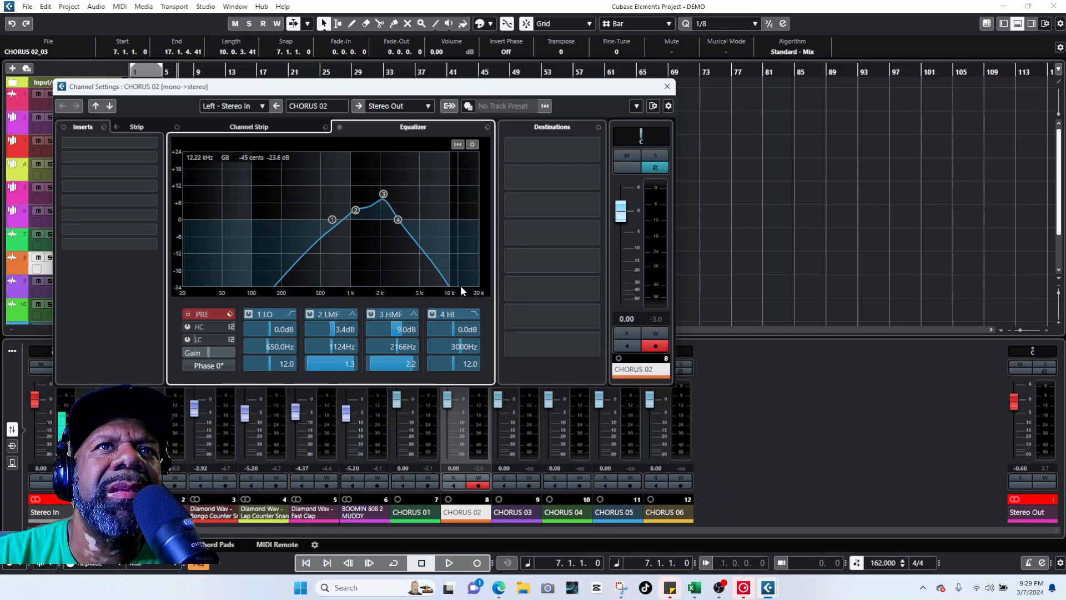
Step: Solo CHORUS 02, audition it, and lower its fader to -5.17 dB
left_click(655, 157)
key("space")
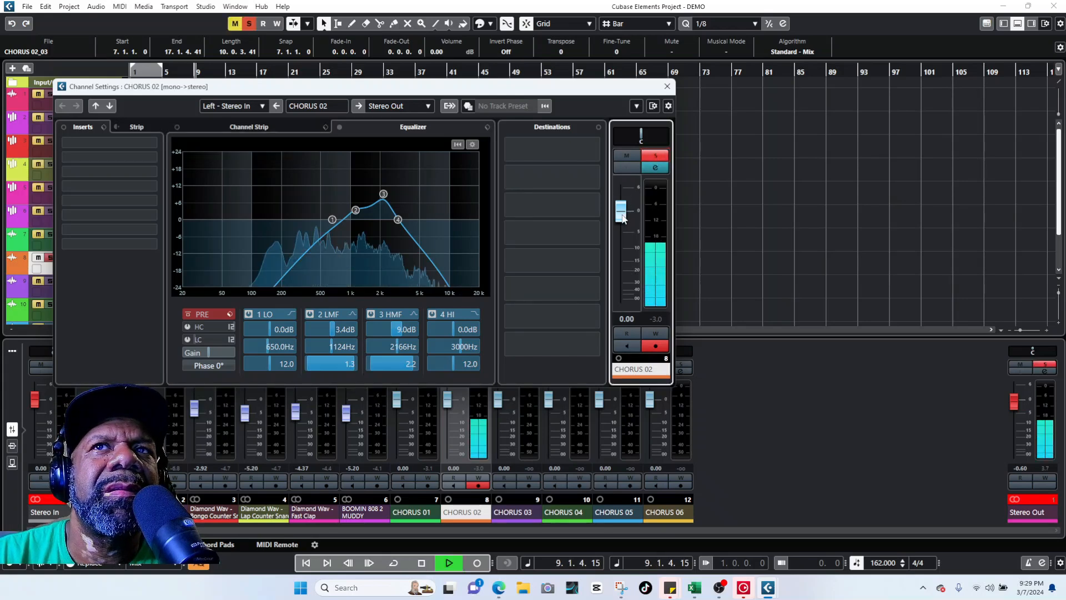
key("space")
left_click_drag(623, 217, 621, 242)
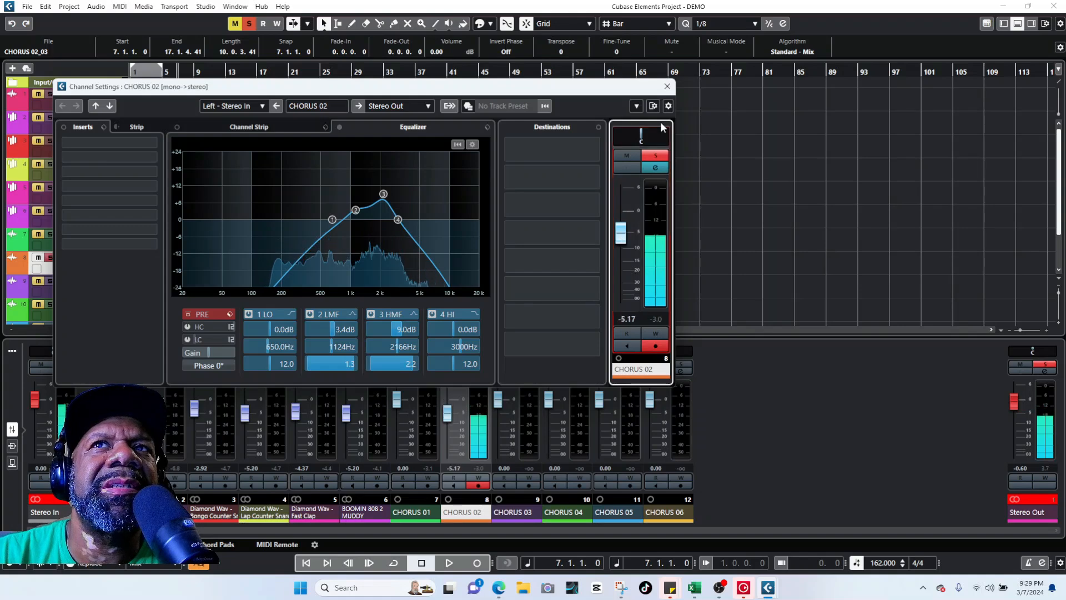
key("space")
left_click(666, 86)
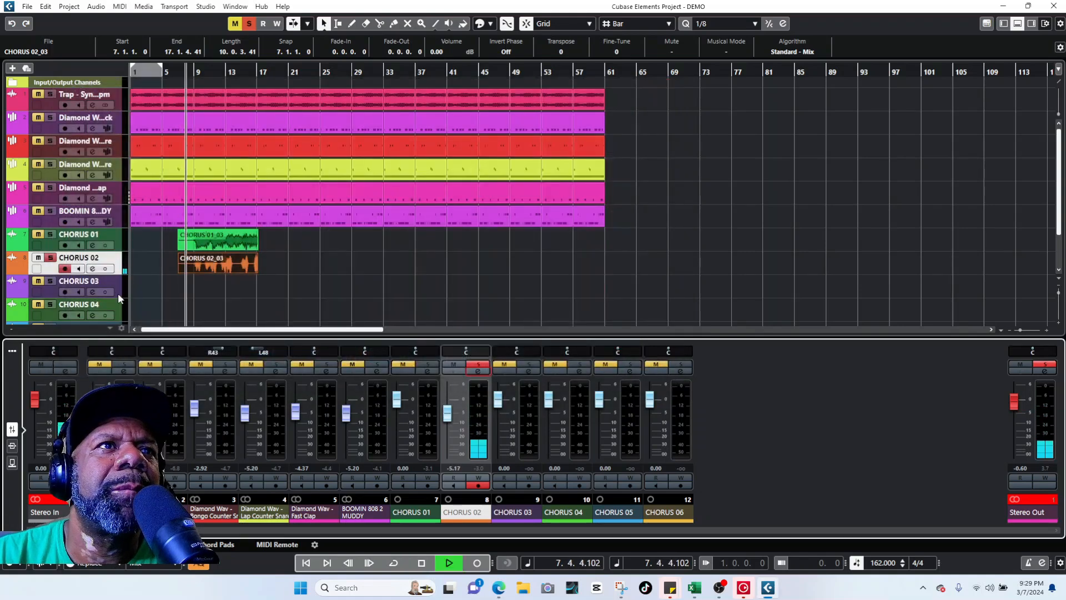
Step: Unsolo CHORUS 02, put the playhead at bar 19, and arm CHORUS 01
left_click(51, 257)
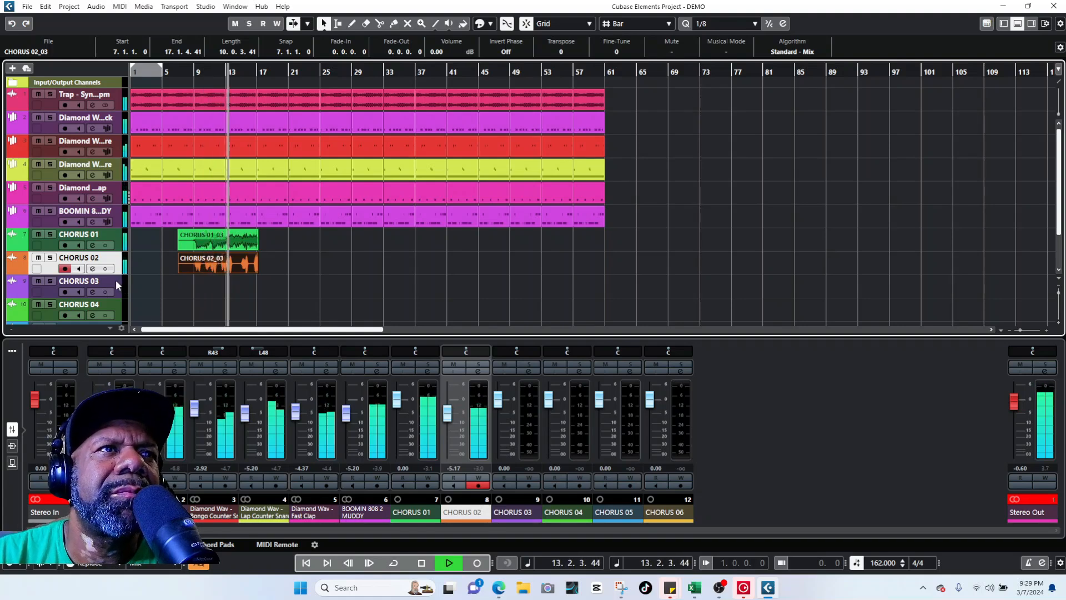
left_click(117, 281)
key("space")
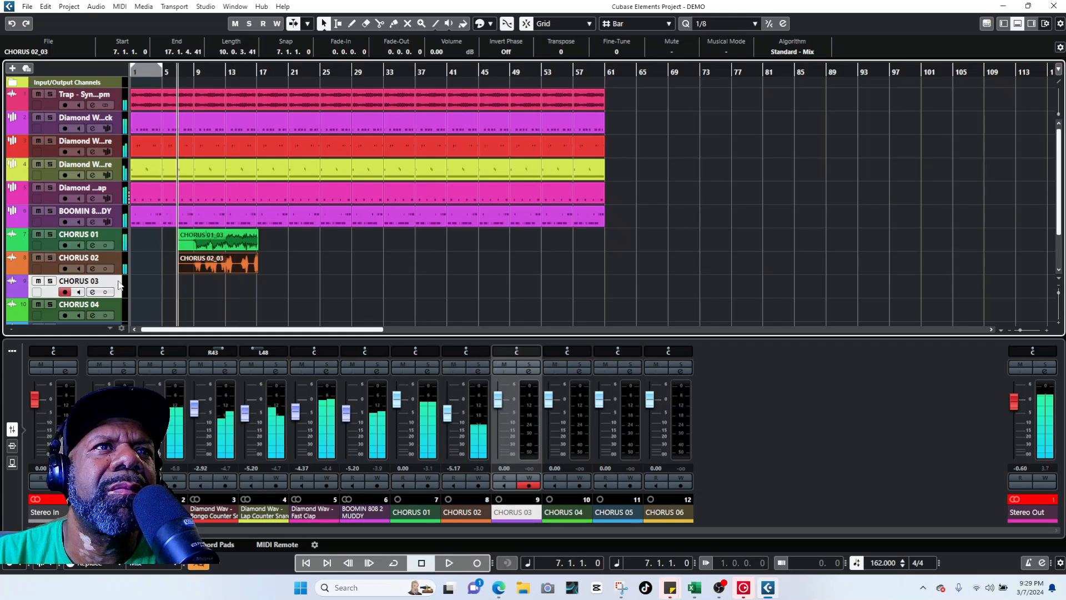
left_click(275, 71)
left_click_drag(274, 71, 271, 69)
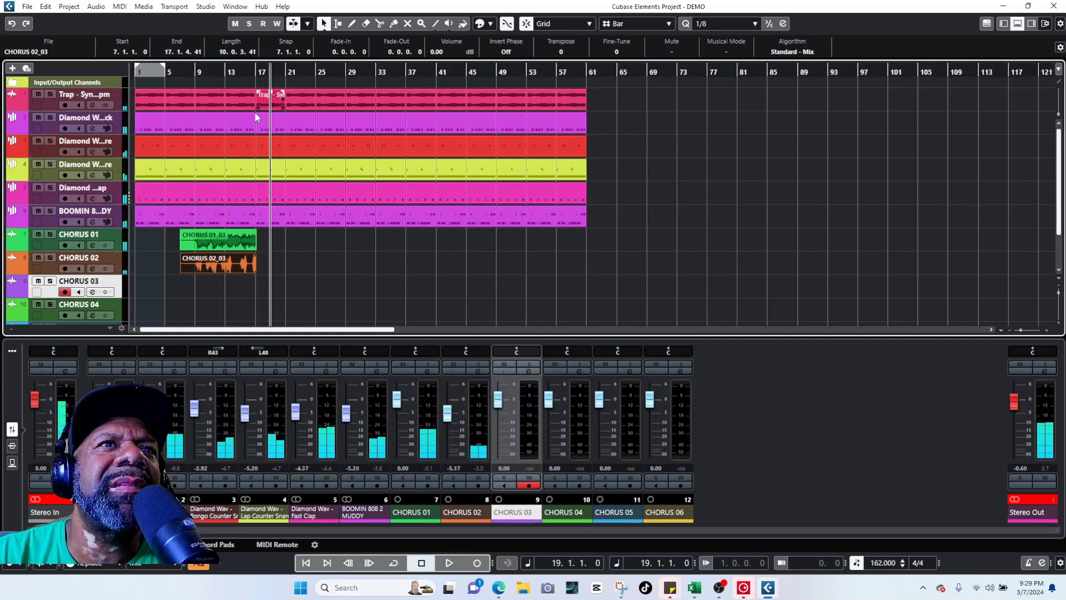
left_click(114, 239)
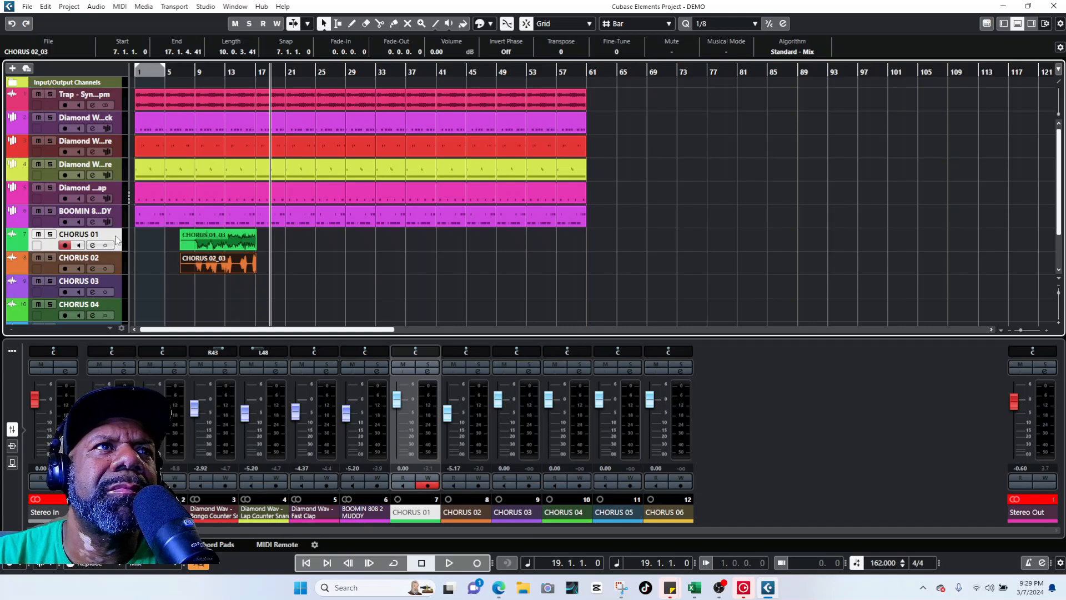
Step: Record takes CHORUS 01_04 and CHORUS 02_04 from bar 19 to about bar 28
left_click(477, 563)
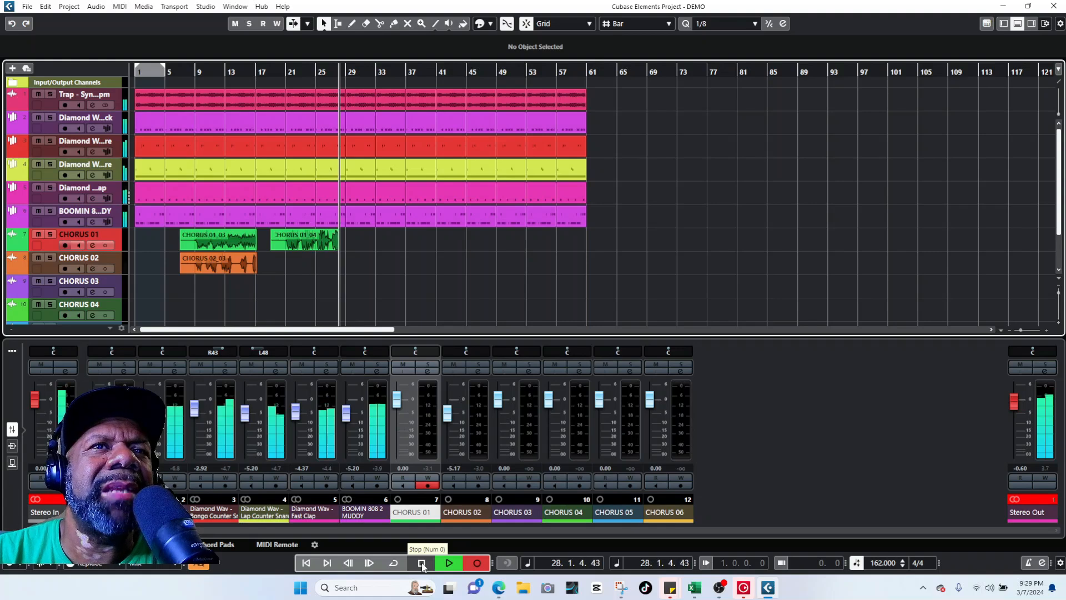
left_click(422, 563)
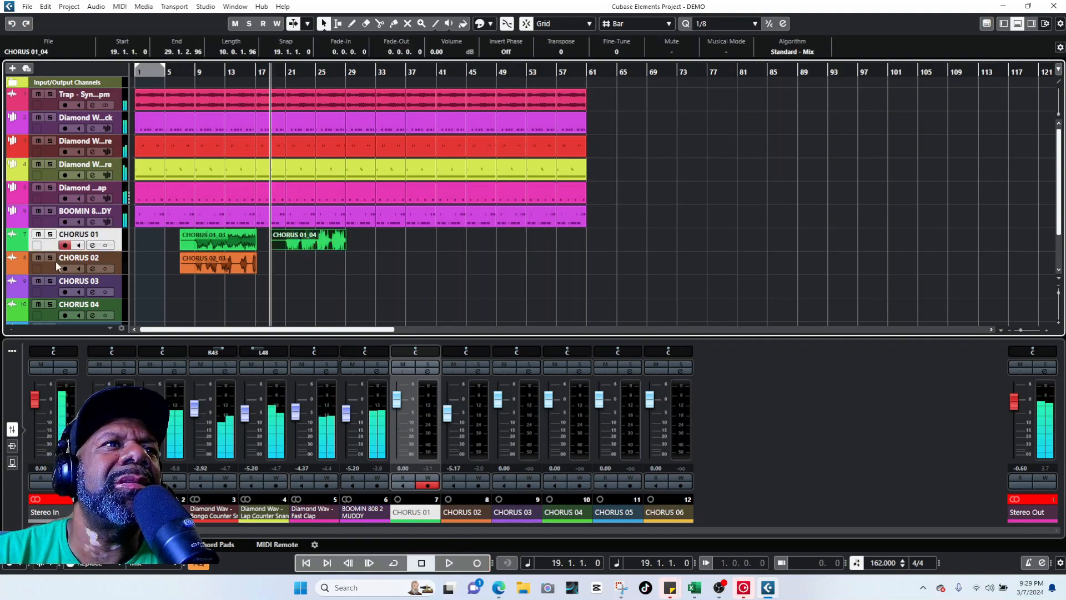
left_click(119, 261)
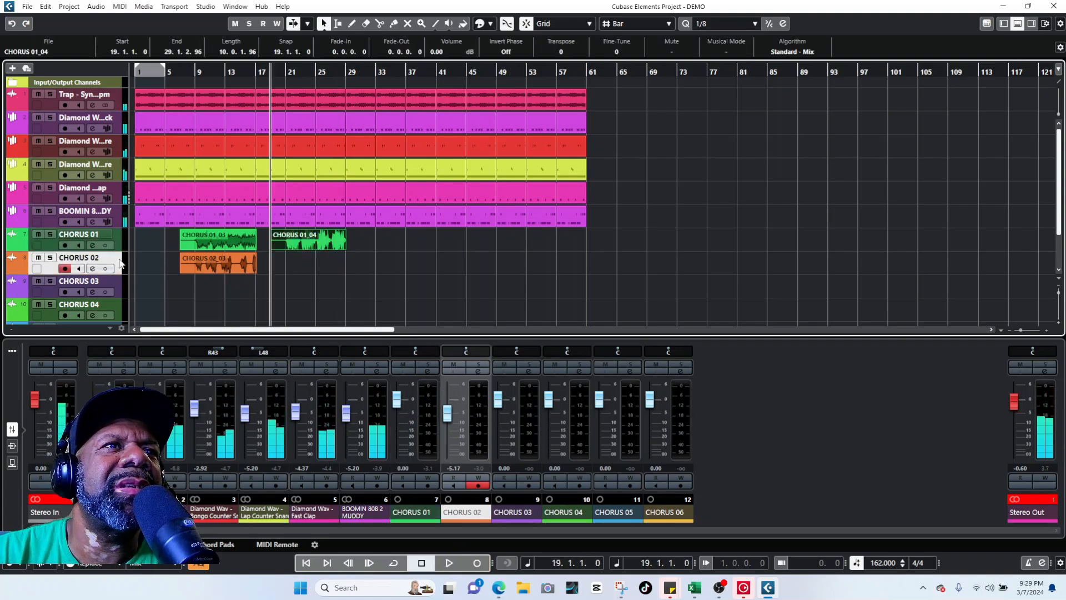
left_click(478, 562)
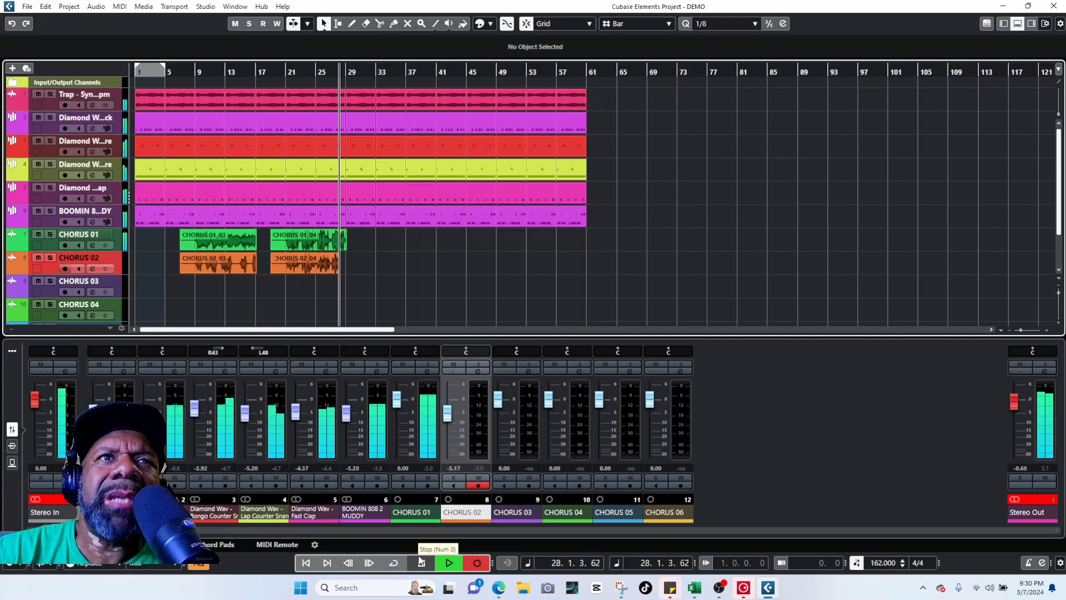
left_click(420, 562)
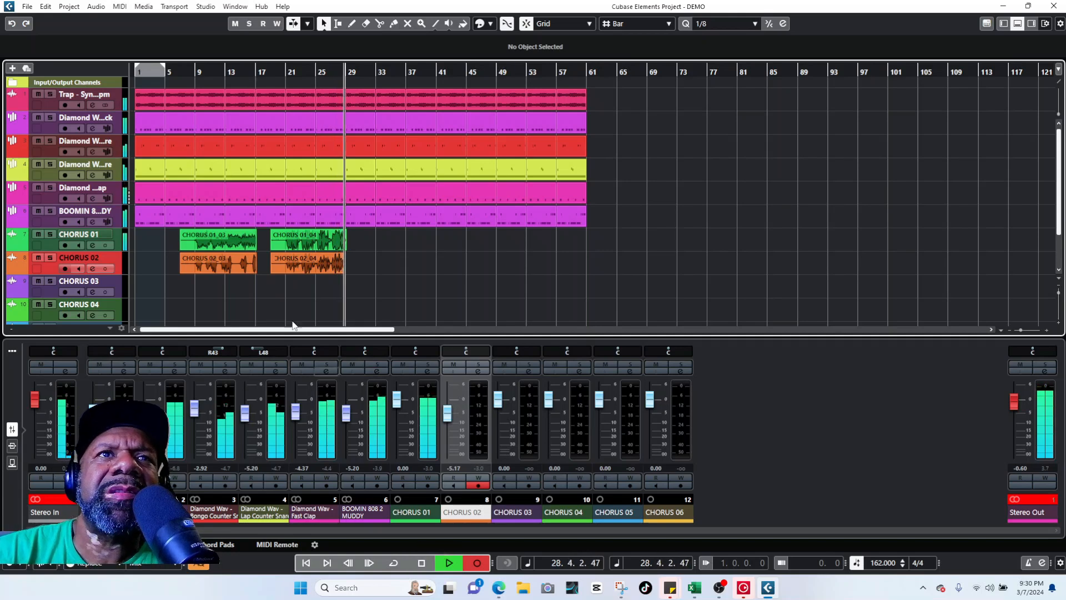
Step: Arm CHORUS 03 and record take CHORUS 03_01 from bar 19 to about bar 28
left_click(120, 286)
left_click(477, 562)
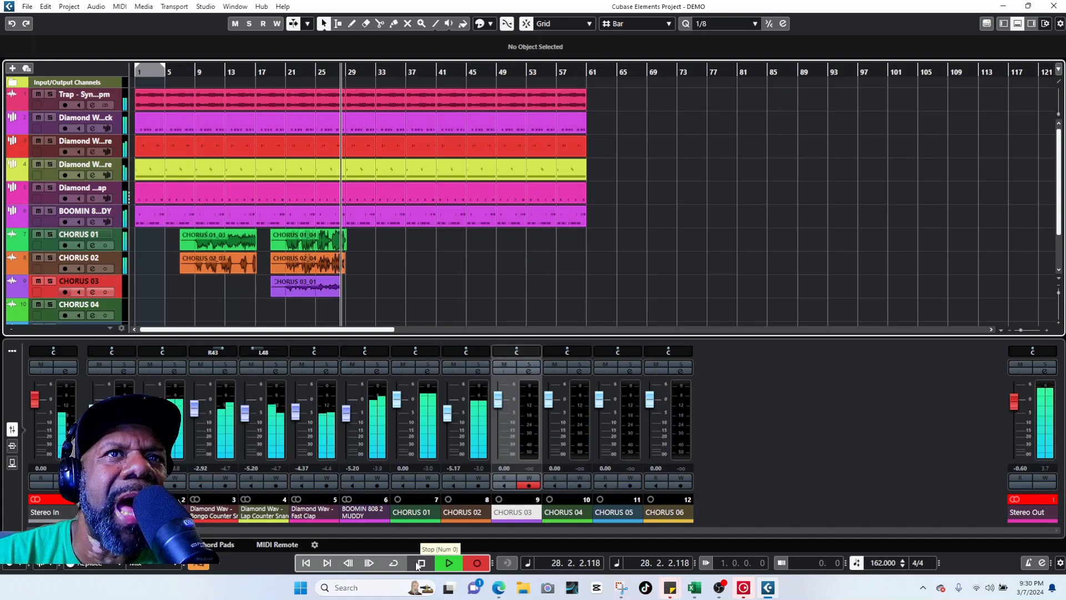
left_click(419, 563)
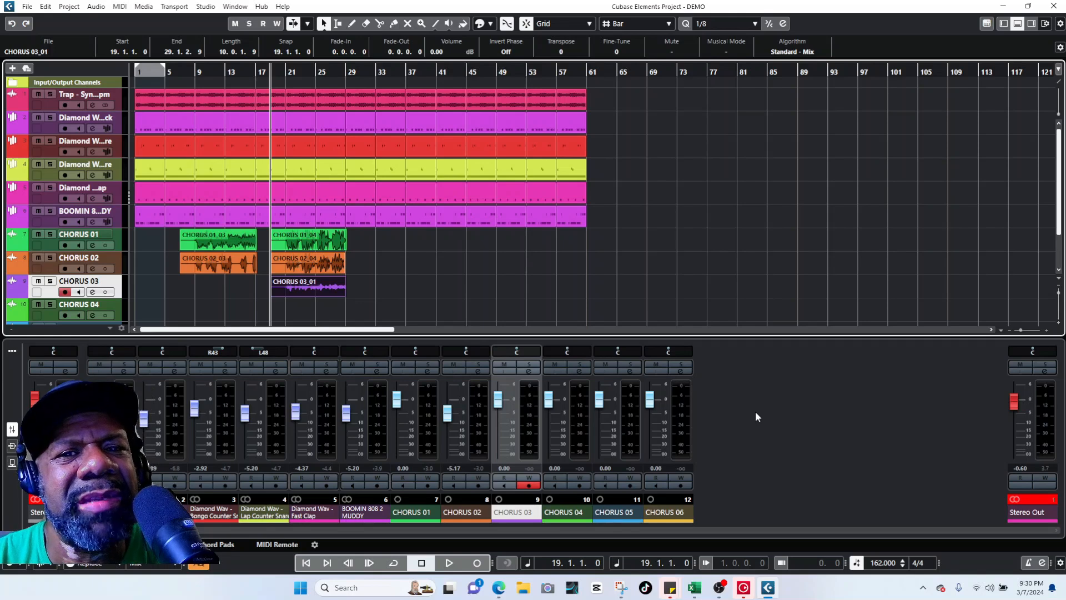
Step: During playback, pan CHORUS 03 right and slightly lower the CHORUS 01 fader
key("space")
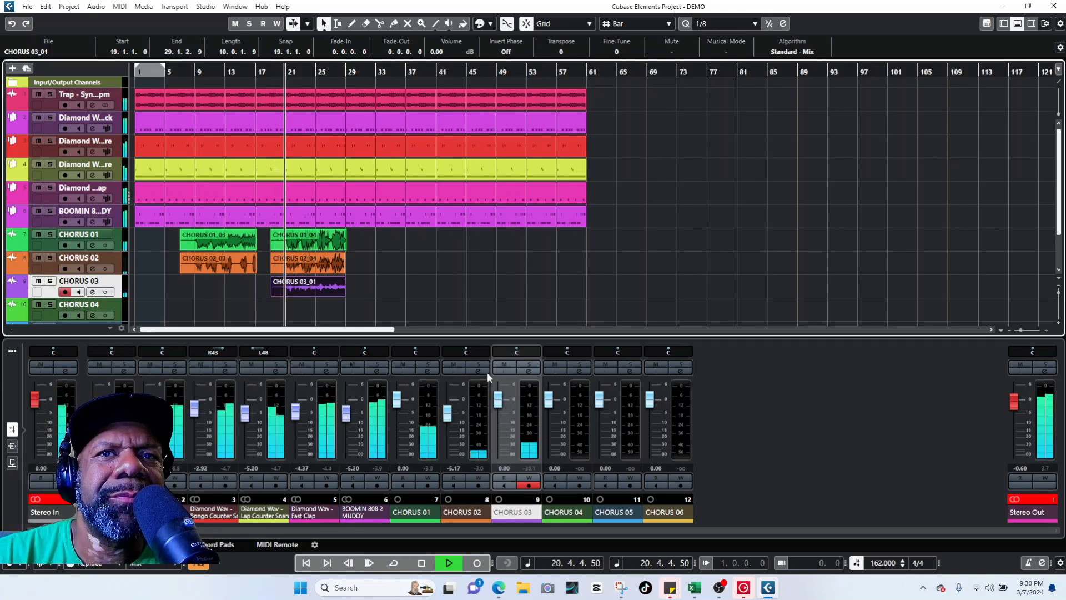
left_click_drag(520, 349, 455, 351)
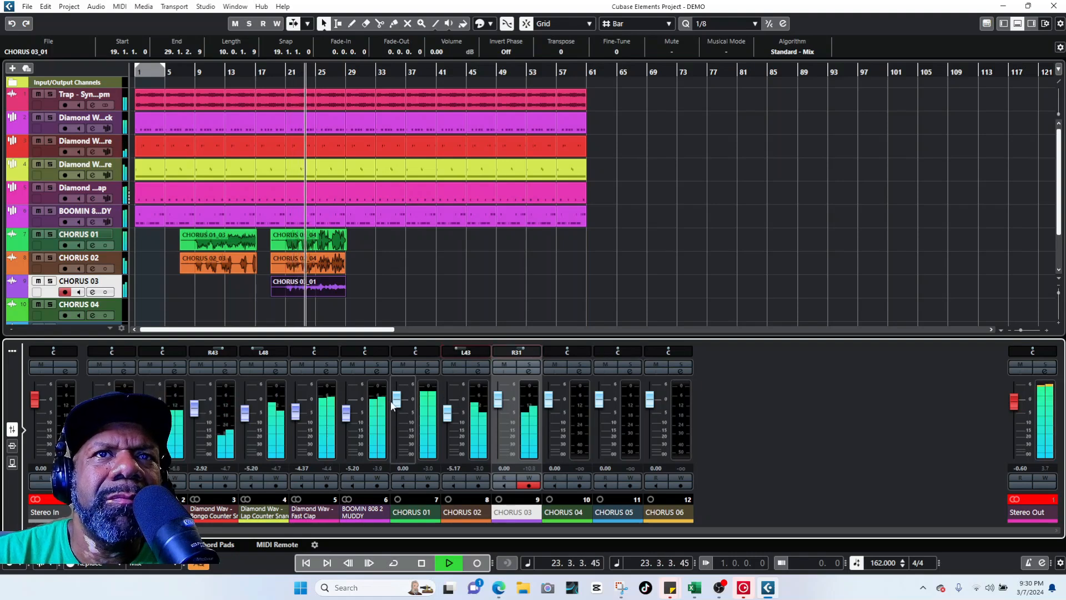
left_click_drag(393, 405, 392, 409)
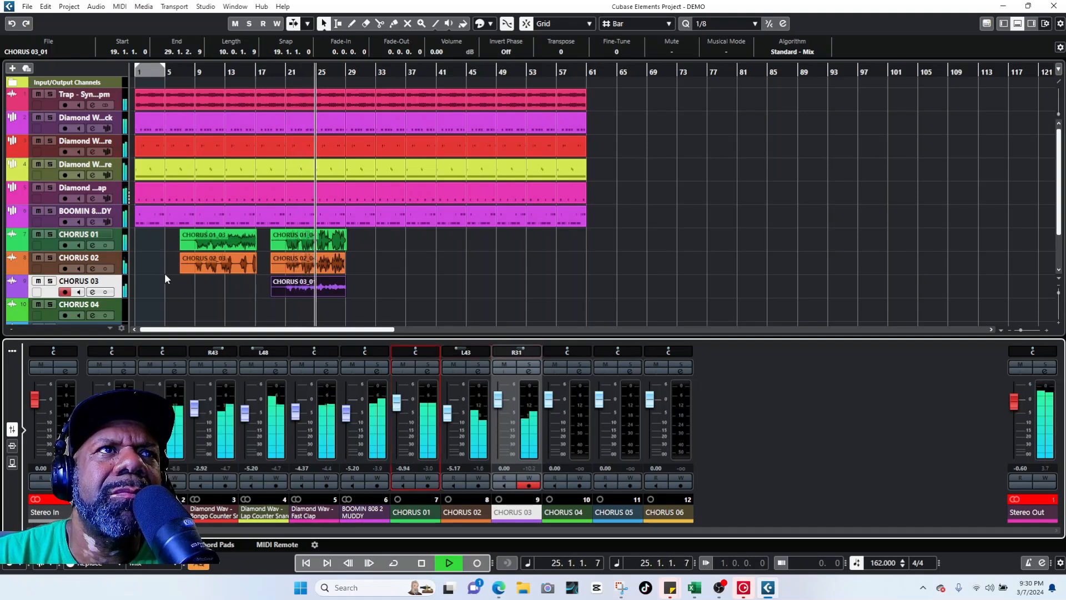
Step: Arm CHORUS 04 and record take CHORUS 04_01 from bar 19, then play it back
left_click(118, 309)
key("space")
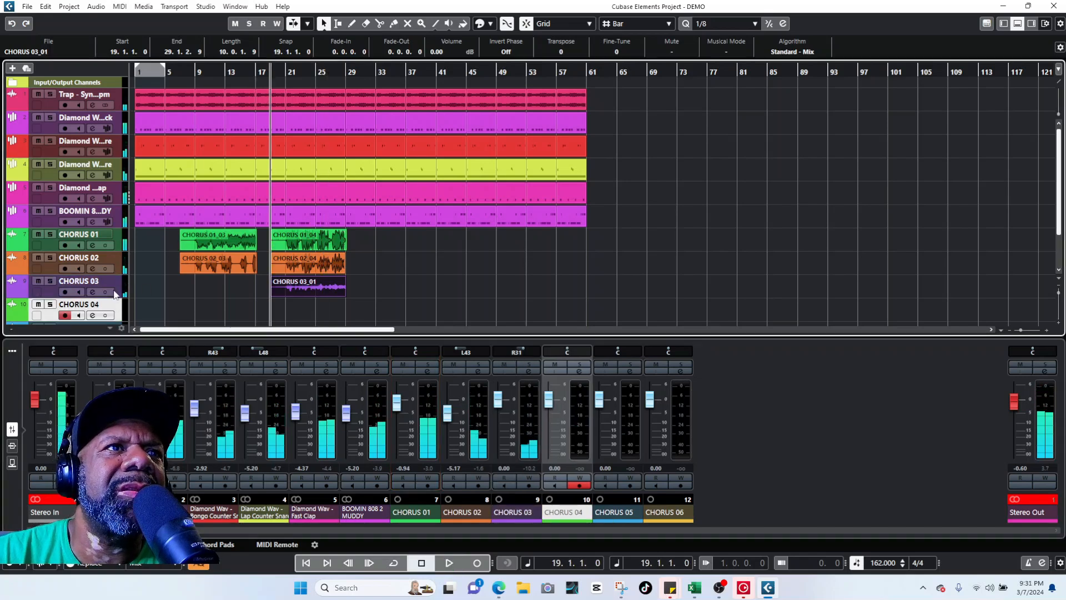
left_click(477, 562)
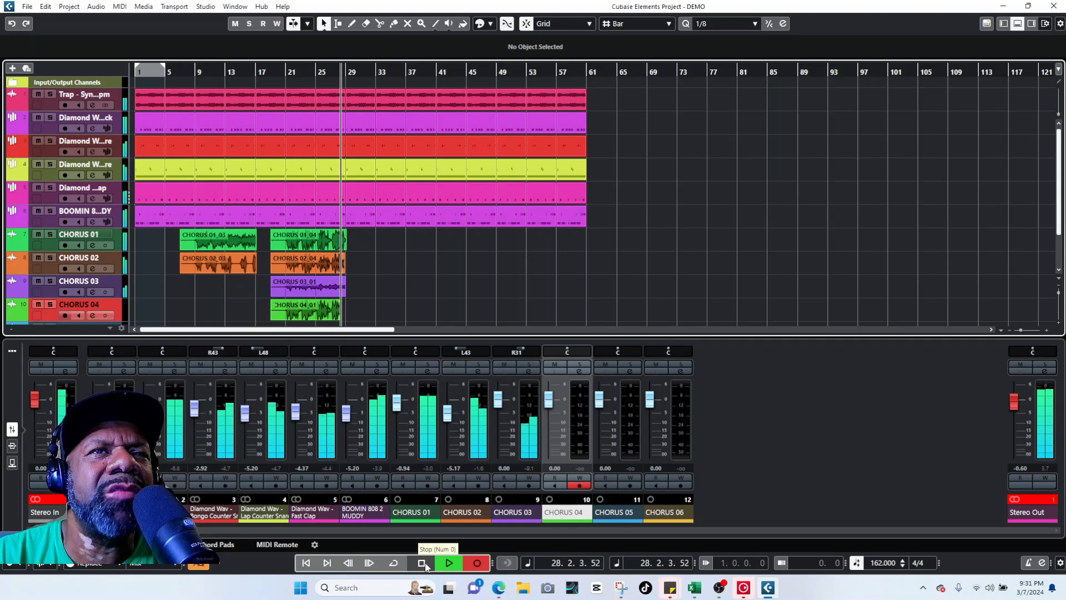
left_click(423, 563)
key("space")
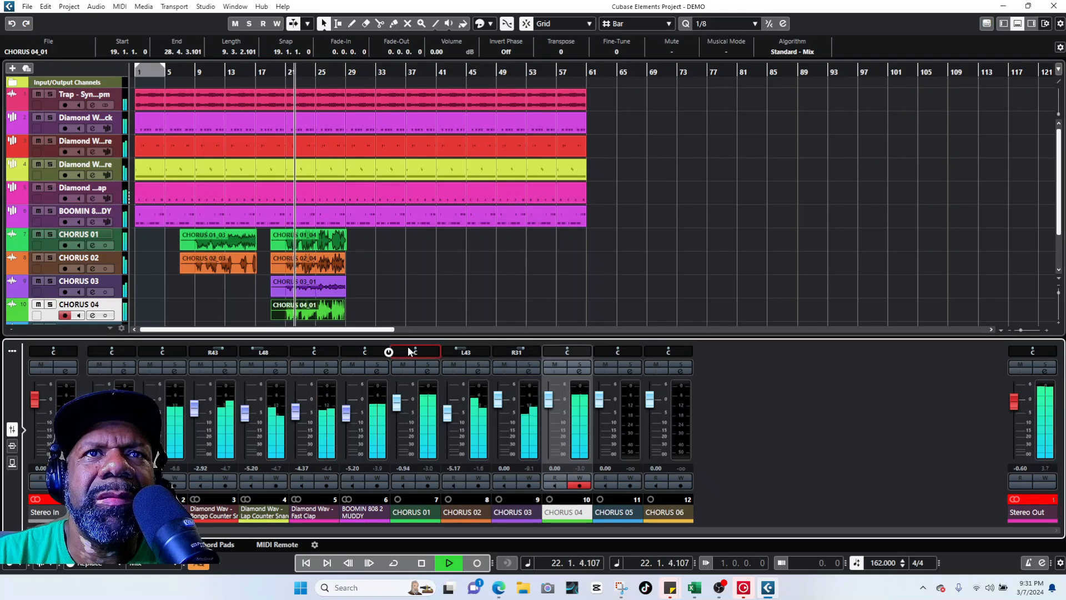
Step: Pan CHORUS 01 slightly left and CHORUS 04 right to R38, then replay from bar 7
left_click_drag(420, 354, 418, 354)
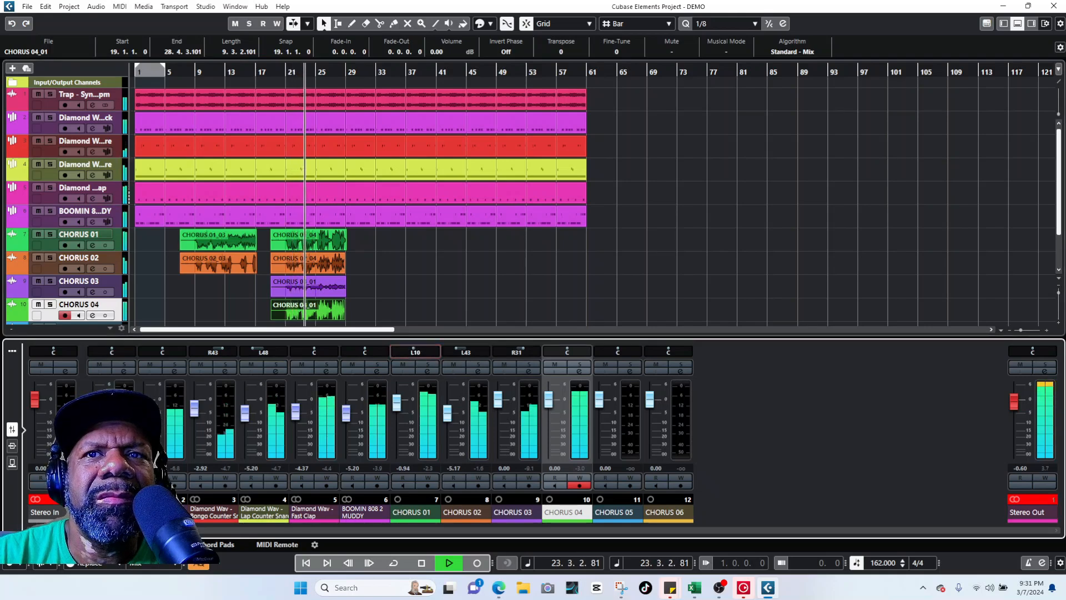
left_click_drag(567, 354, 576, 354)
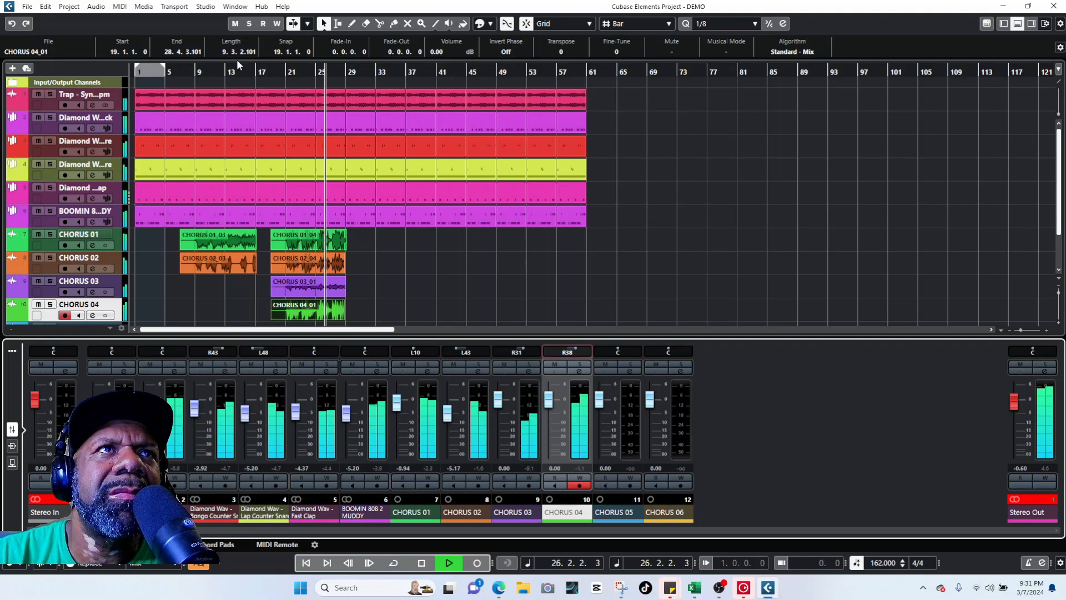
key("space")
left_click_drag(178, 71, 178, 68)
key("space")
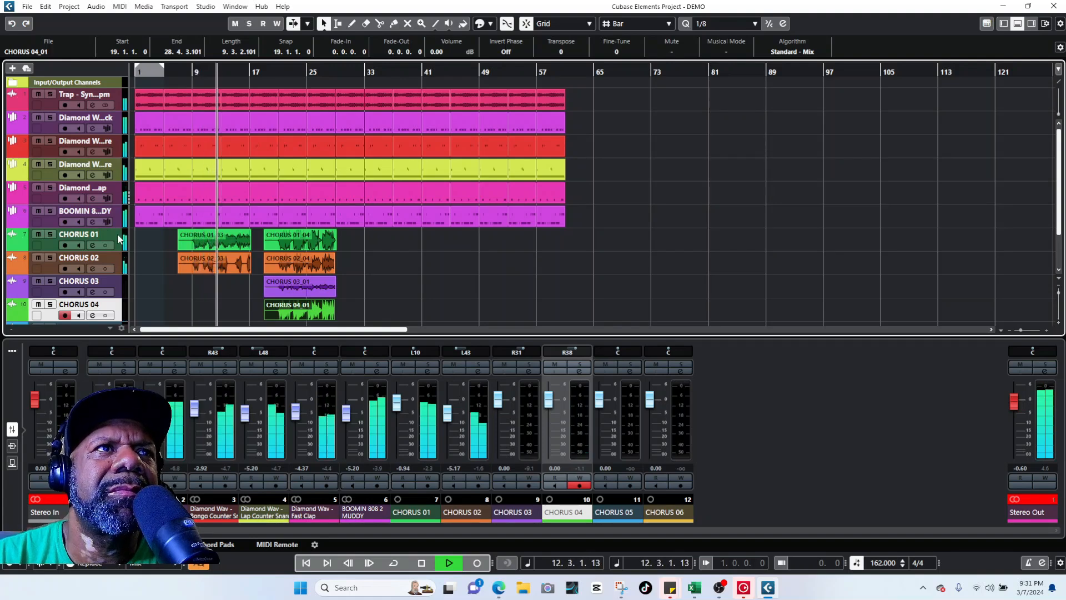
key("space")
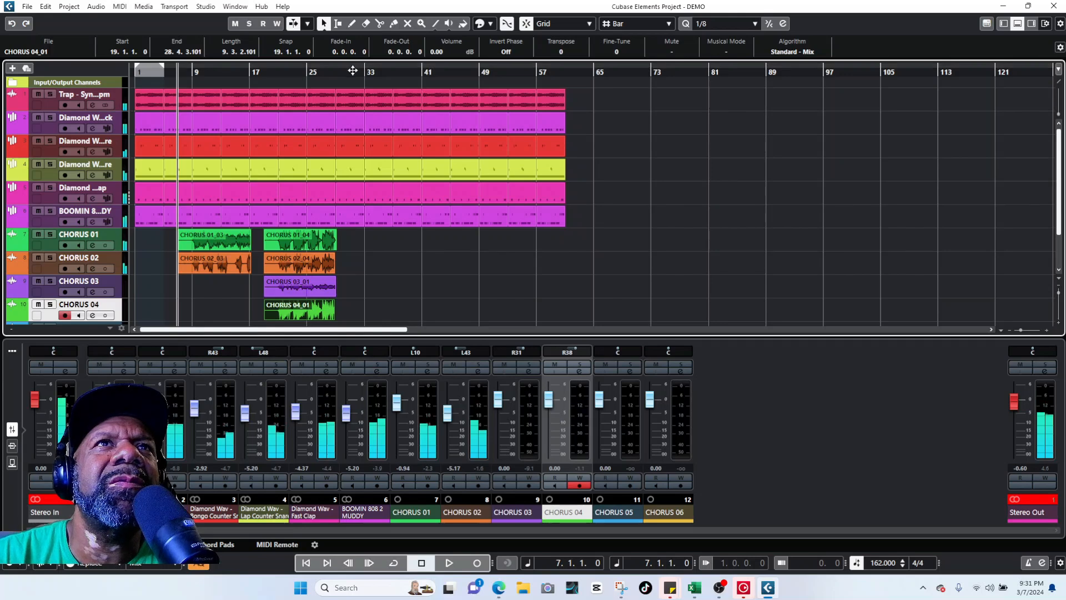
Step: Record a second CHORUS 04 take from bar 31, ending around bar 41
left_click(355, 72)
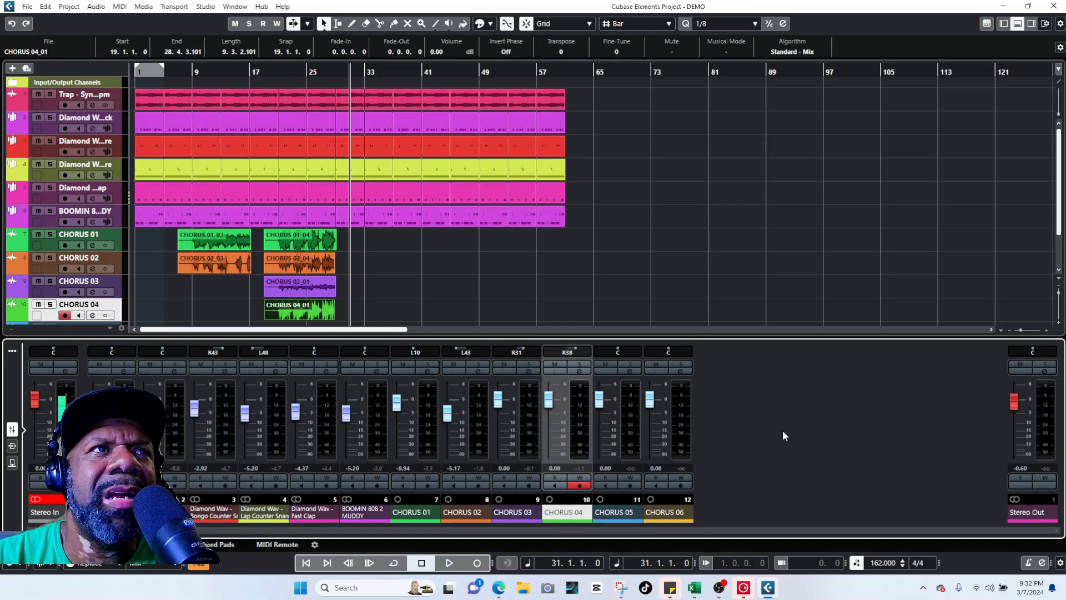
left_click(476, 565)
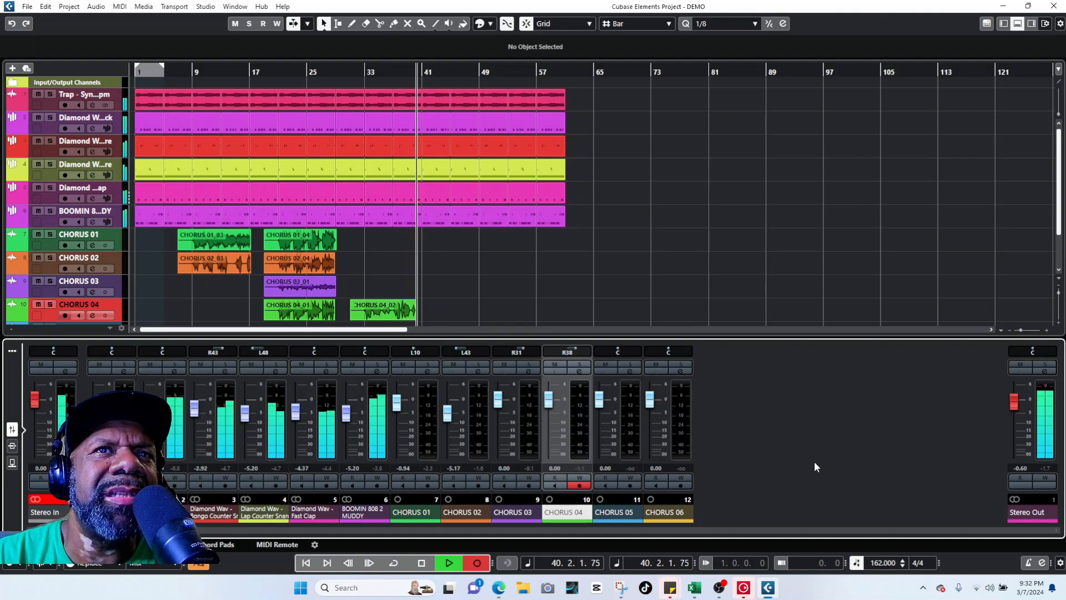
key("space")
Step: Arm CHORUS 03, record a take from bar 31 to about bar 41, and play it back
left_click(121, 288)
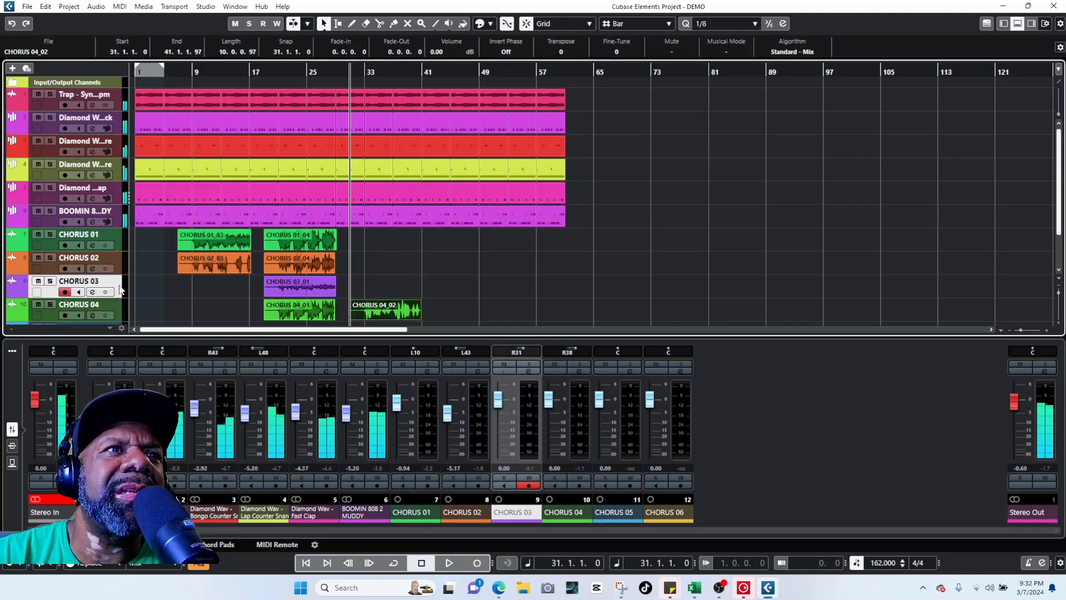
left_click(477, 563)
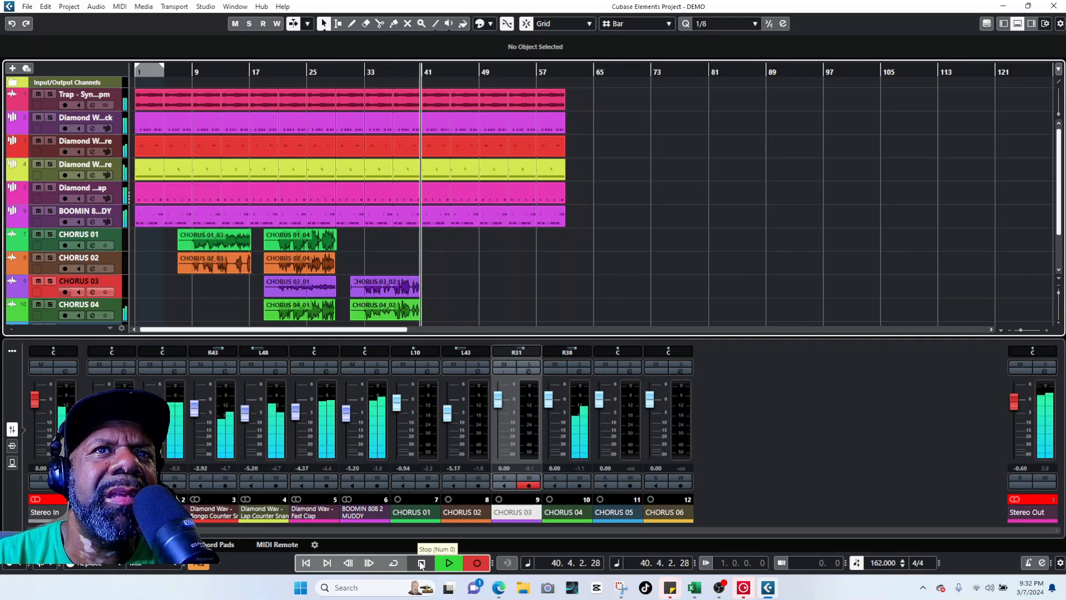
left_click(422, 563)
key("space")
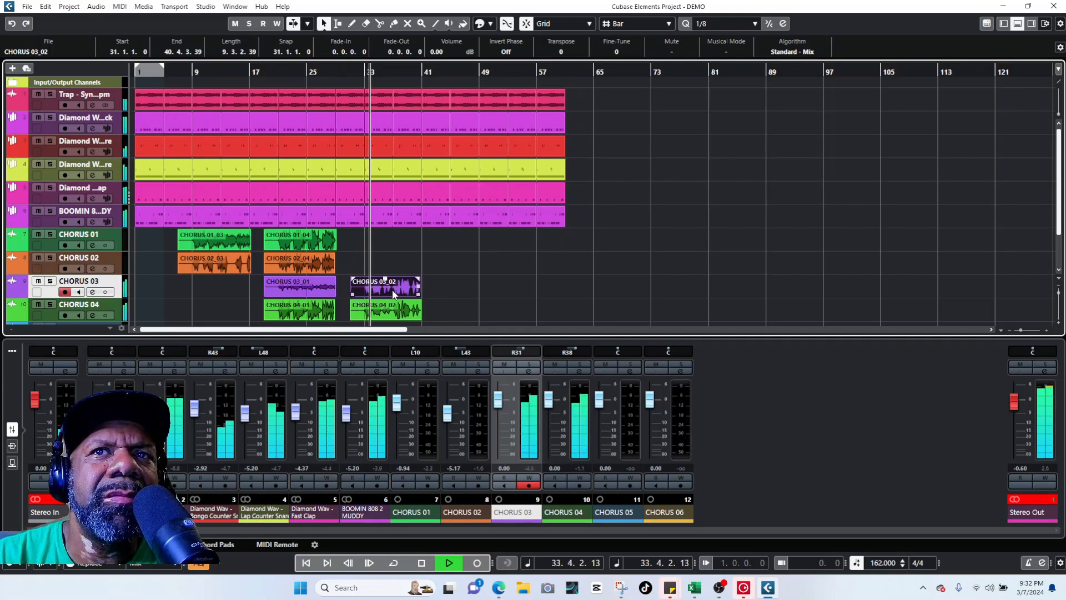
Step: Pan CHORUS 03 left to L38, stop playback, and switch to the Object Selection tool
left_click_drag(519, 351, 501, 341)
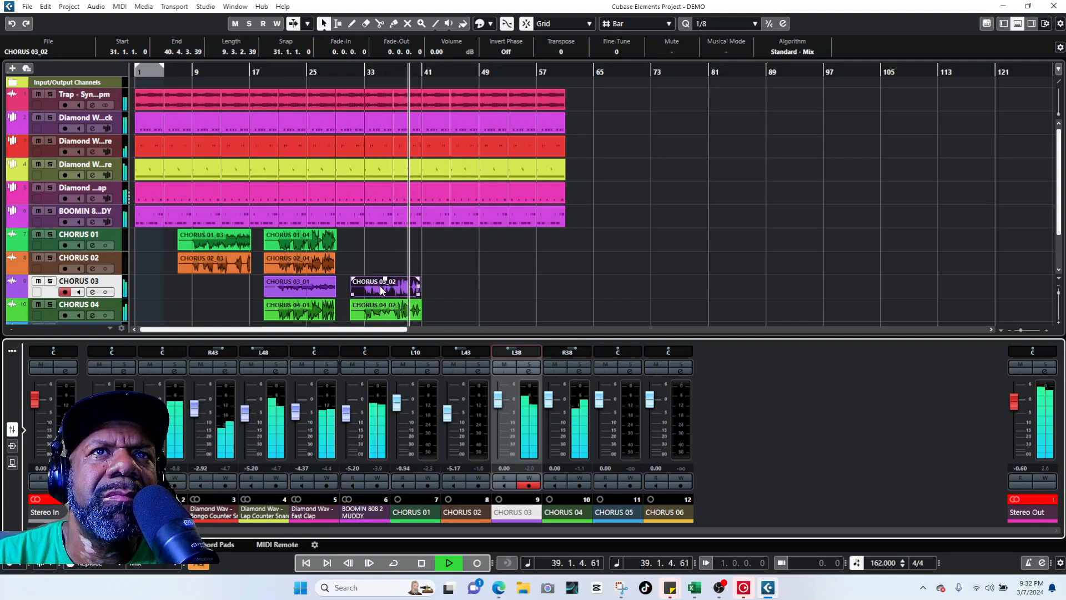
key("space")
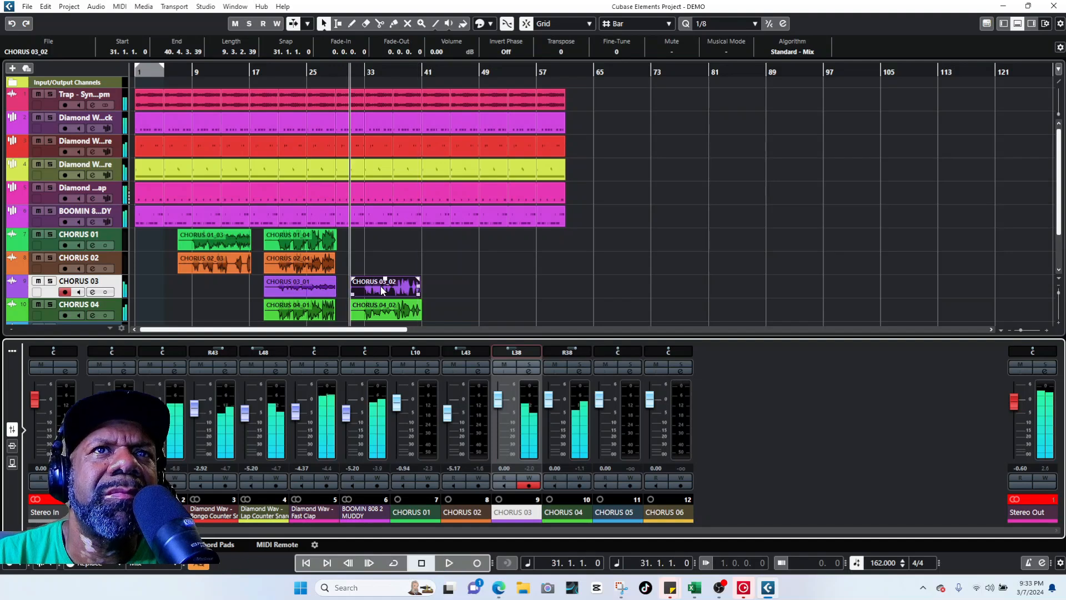
right_click(379, 285)
left_click(381, 287)
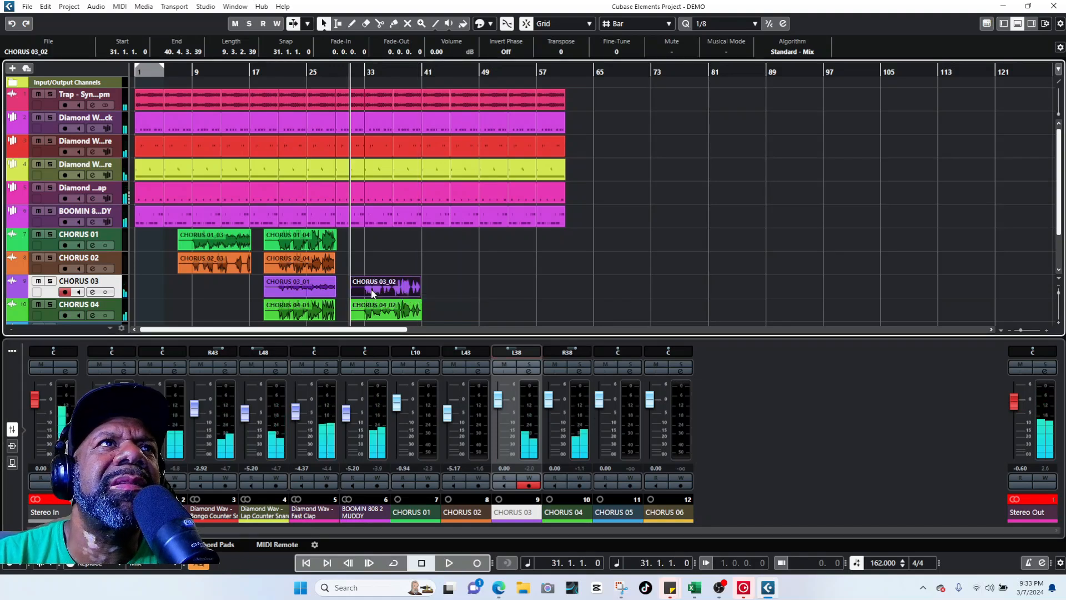
Step: Browse the Audio menu's list of audio functions, then dismiss it
left_click(96, 8)
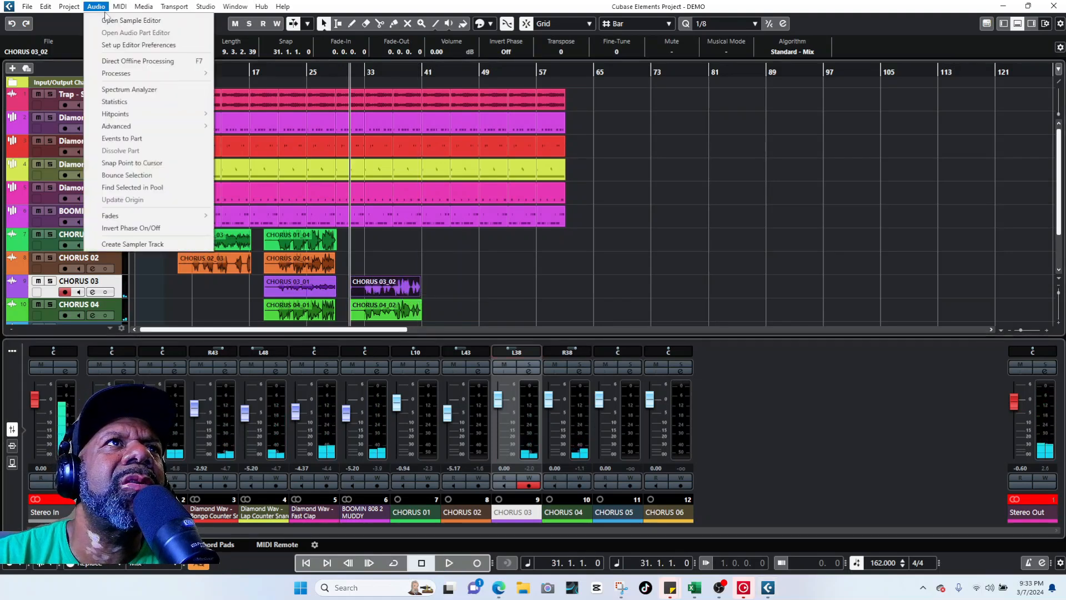
mouse_move(139, 75)
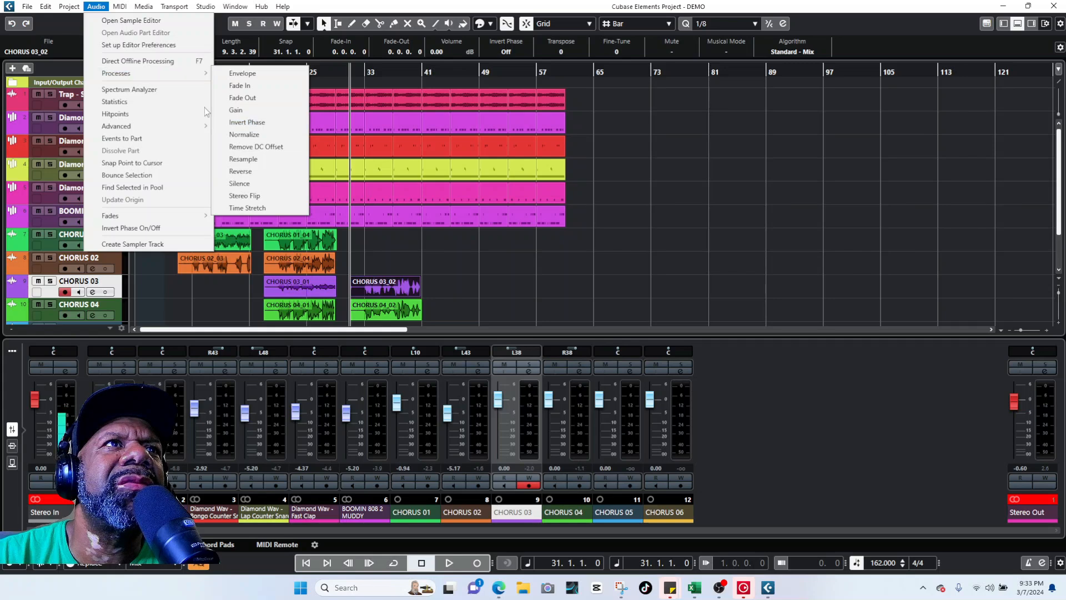
mouse_move(177, 129)
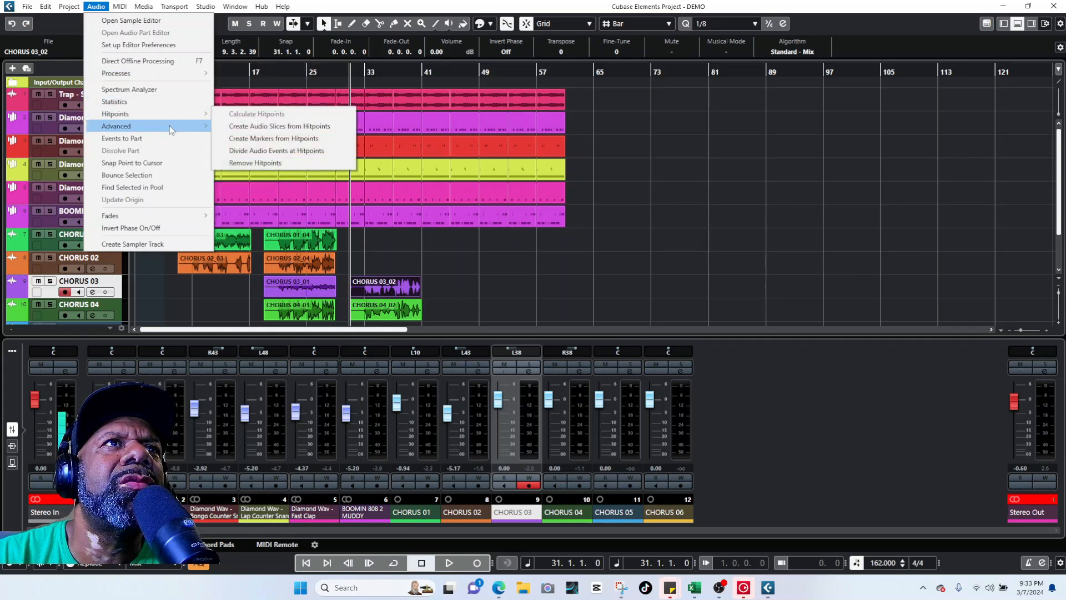
left_click(380, 291)
Step: Preview CHORUS 03_02 in the sample editor, then open CHORUS 03's first insert slot list
double_click(380, 291)
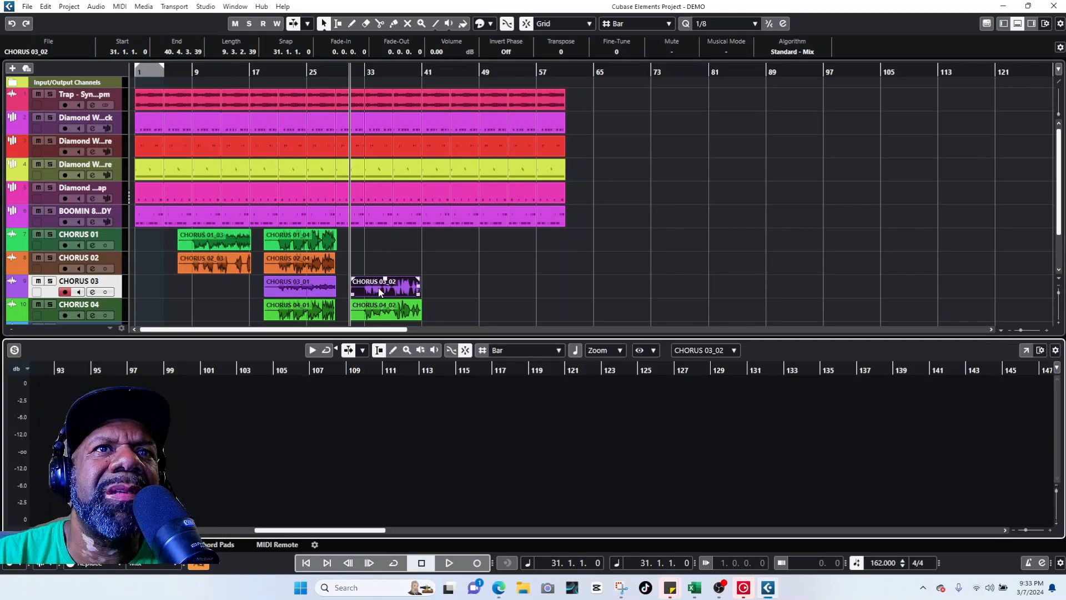
left_click(148, 544)
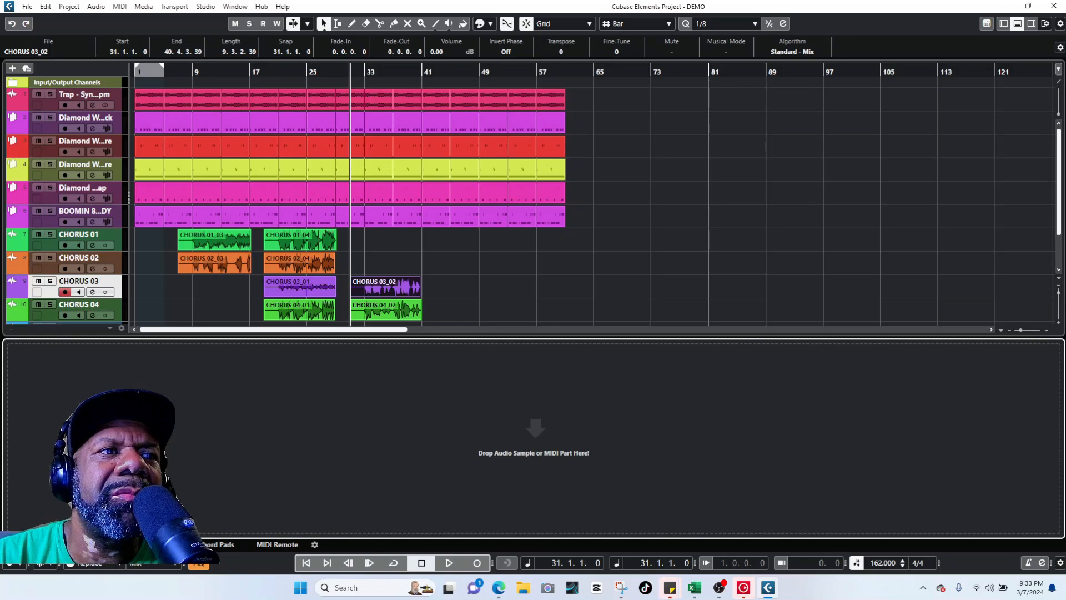
left_click(42, 544)
key("space")
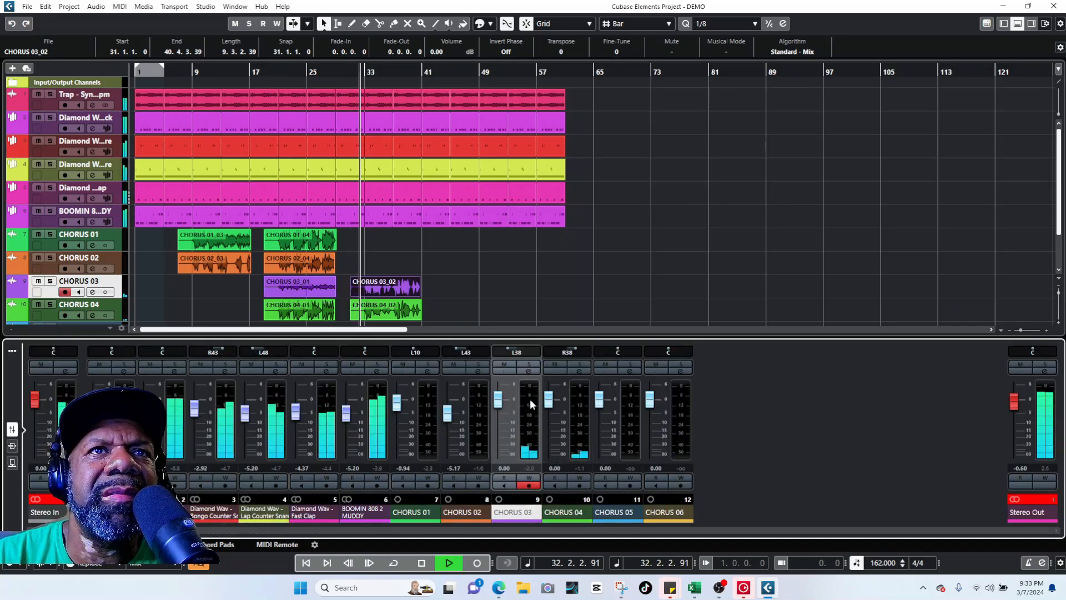
key("space")
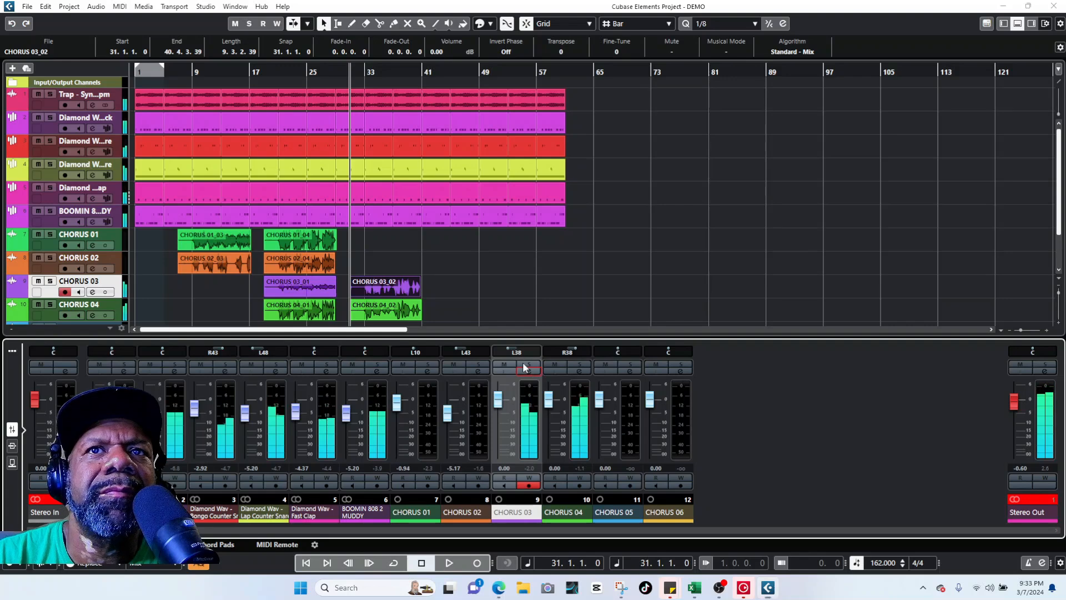
left_click(528, 370)
left_click(122, 140)
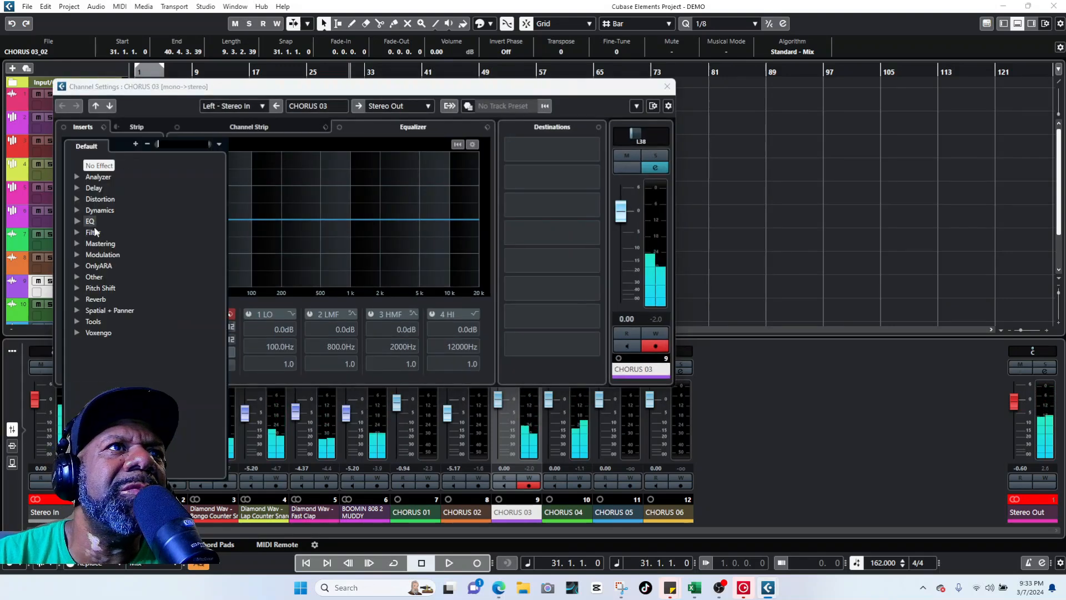
Step: Insert Pitch Shift > Octaver on CHORUS 03 and start playback
left_click(76, 287)
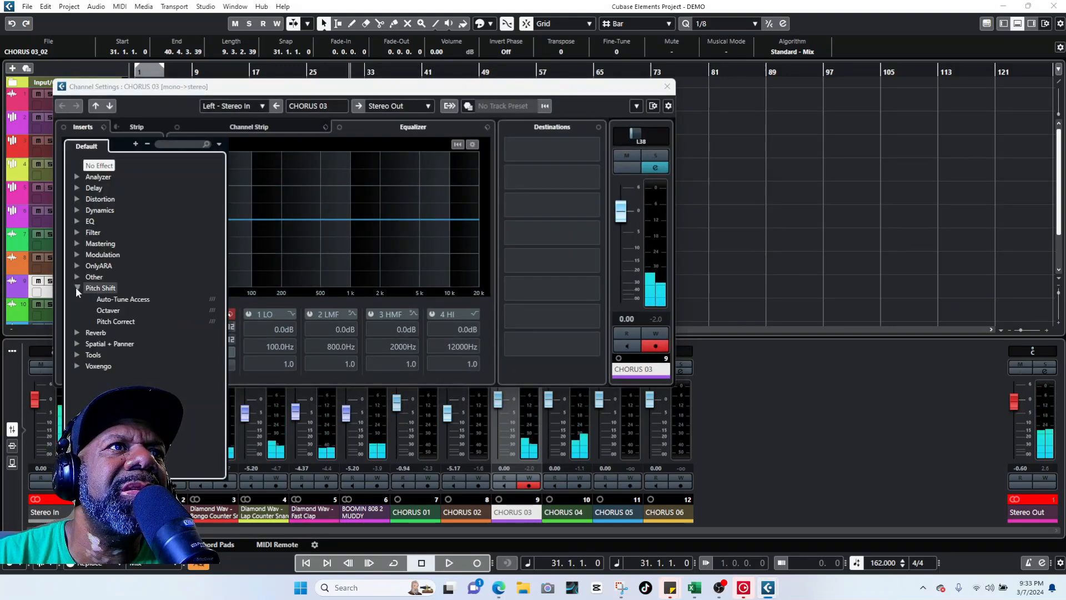
left_click(117, 317)
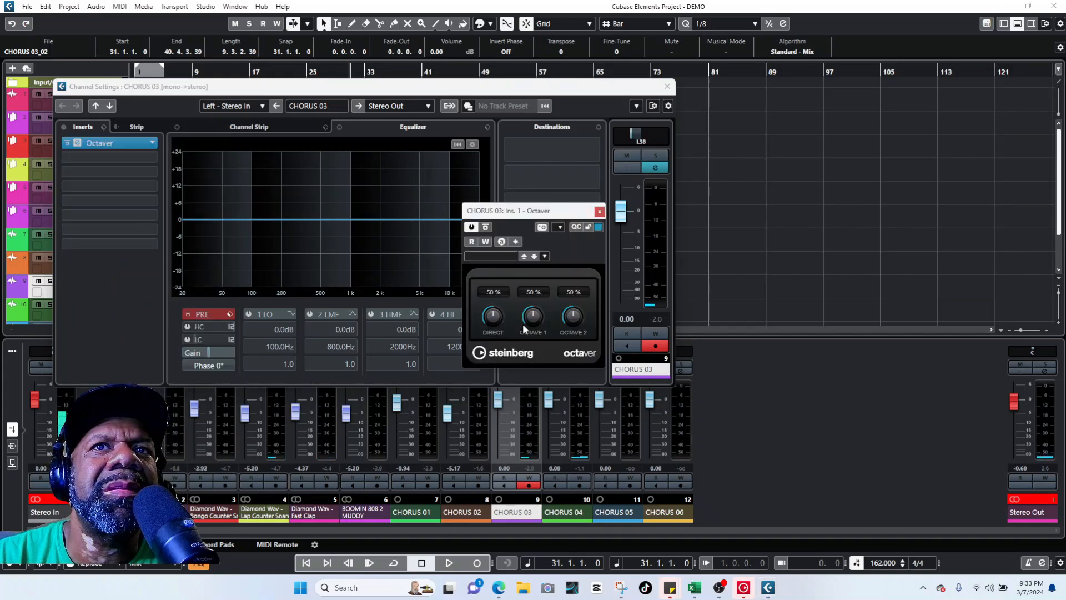
key("space")
Step: Set Octaver's Octave 1 to 45% and Octave 2 to 35%, auditioning solo, then close
left_click_drag(532, 316, 529, 327)
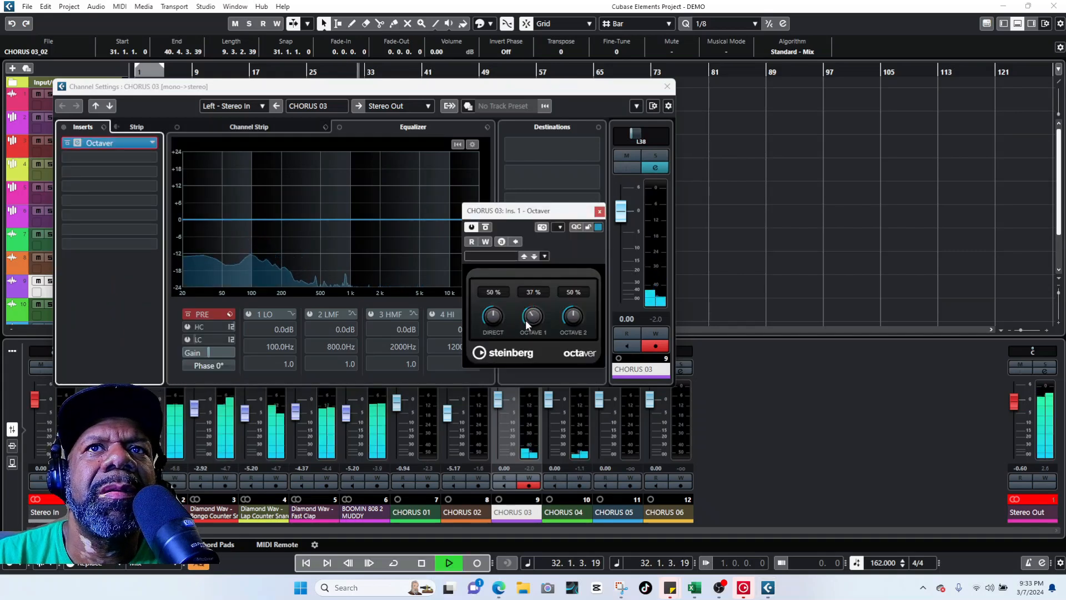
left_click(656, 156)
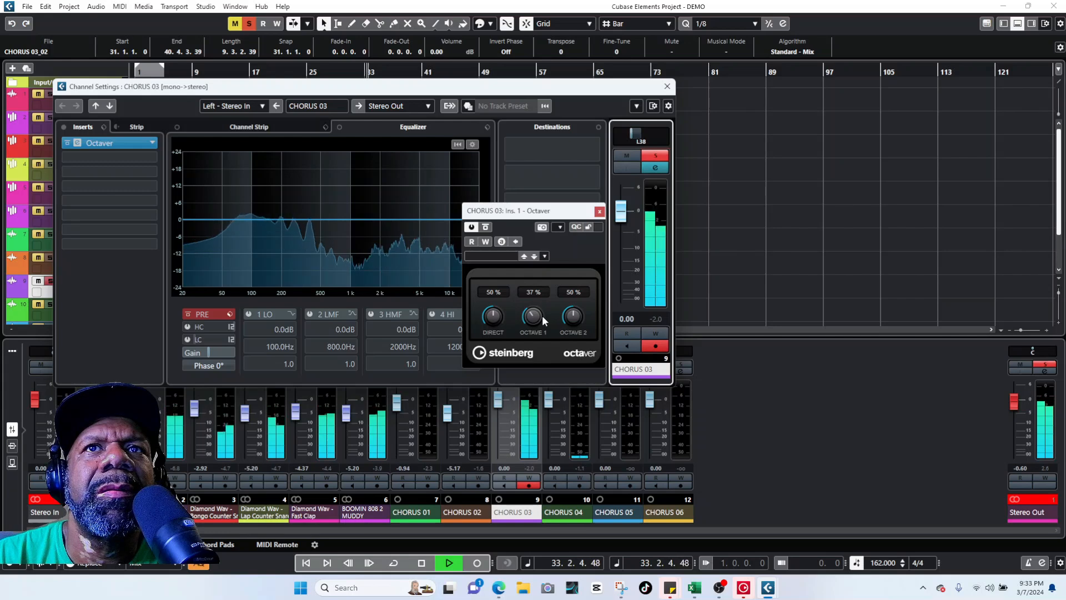
left_click_drag(532, 318, 560, 334)
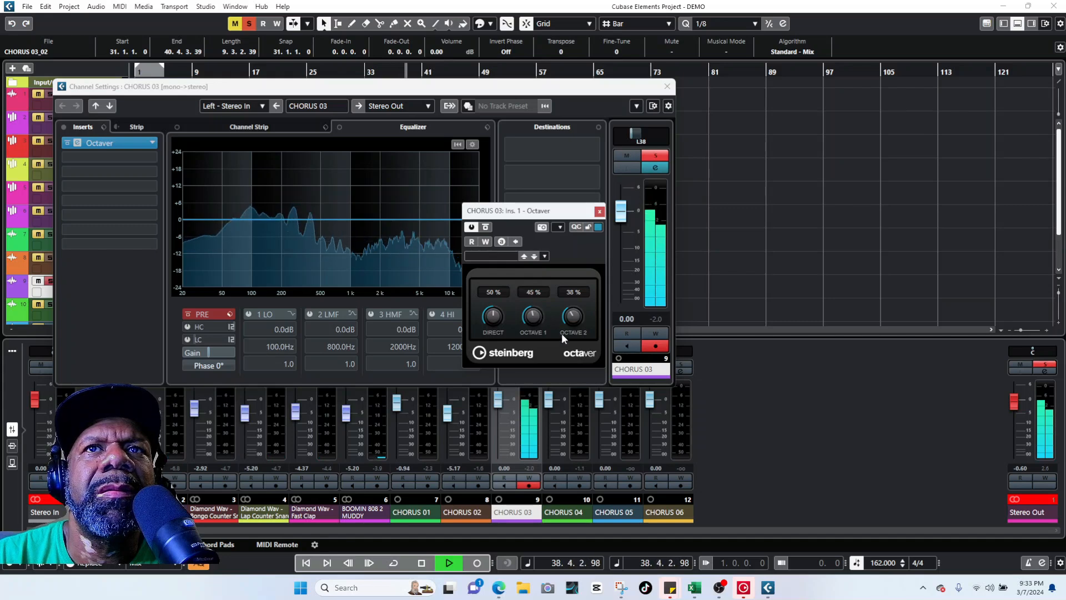
left_click(655, 155)
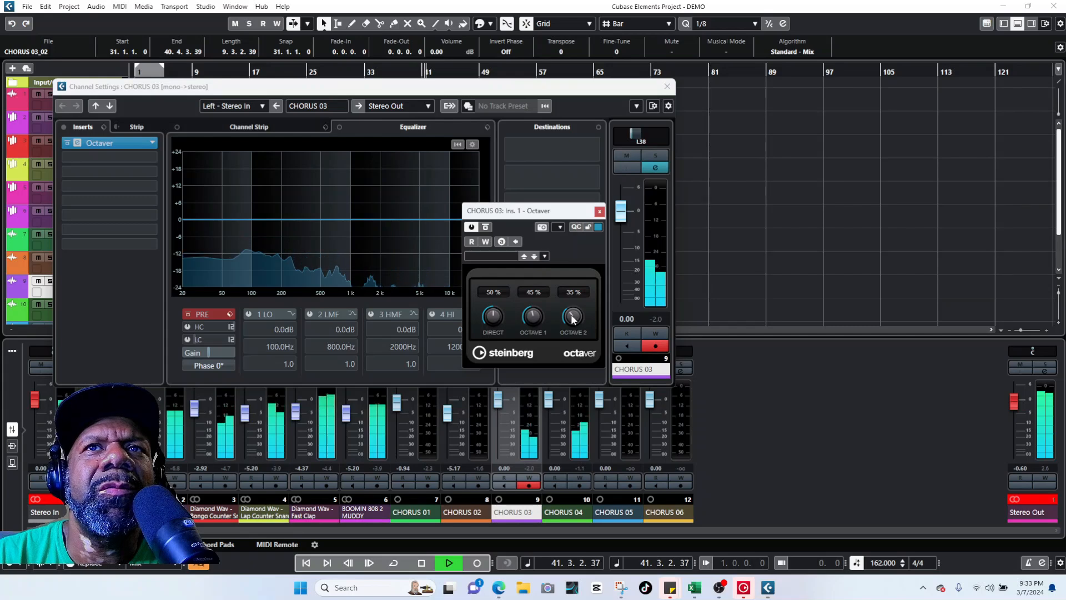
left_click_drag(570, 311, 592, 268)
key("space")
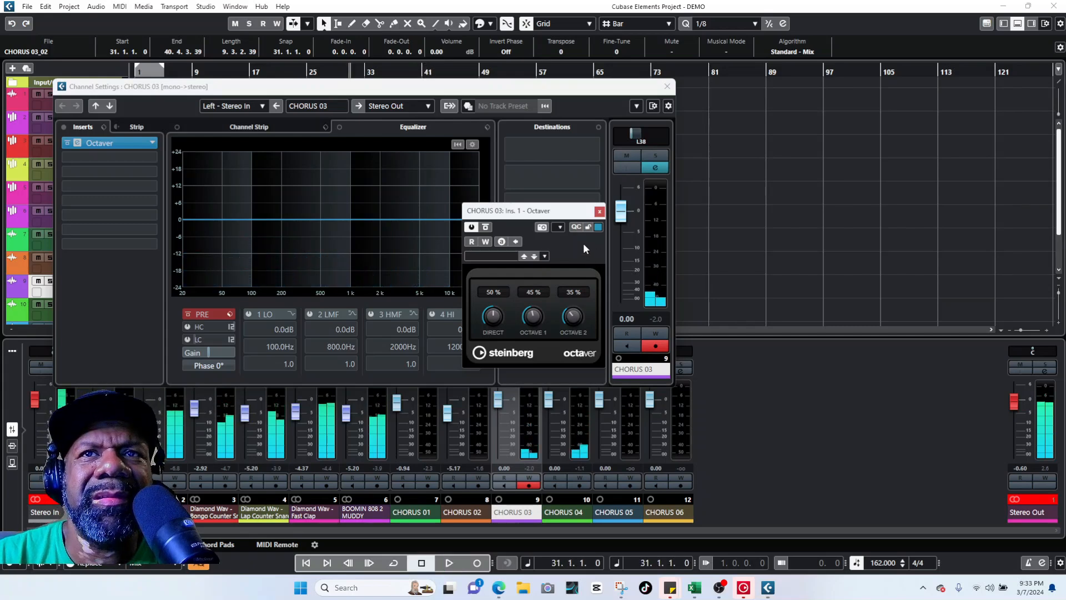
key("space")
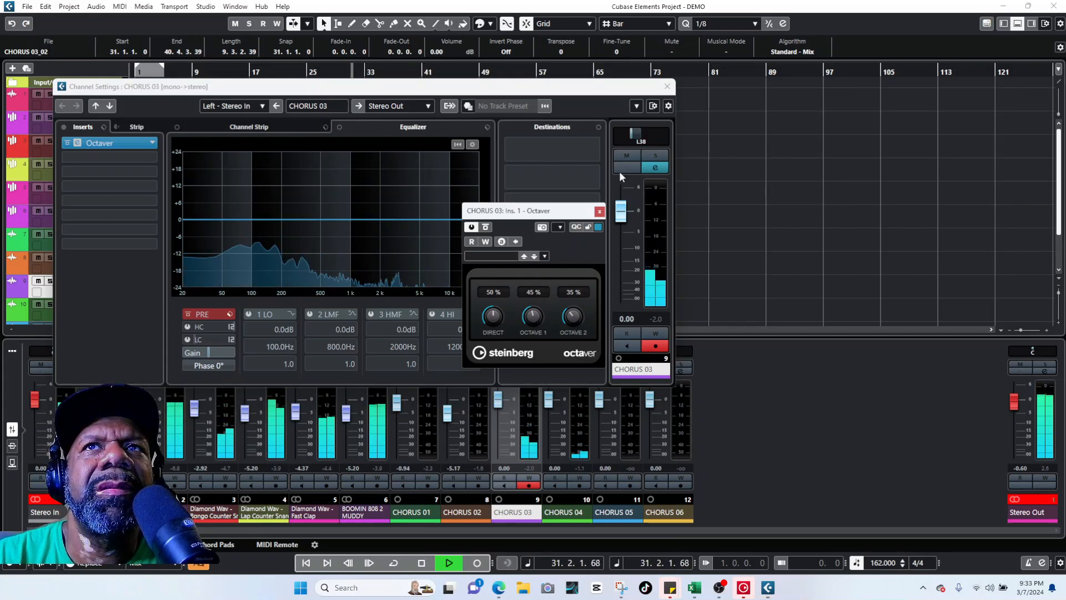
left_click(667, 86)
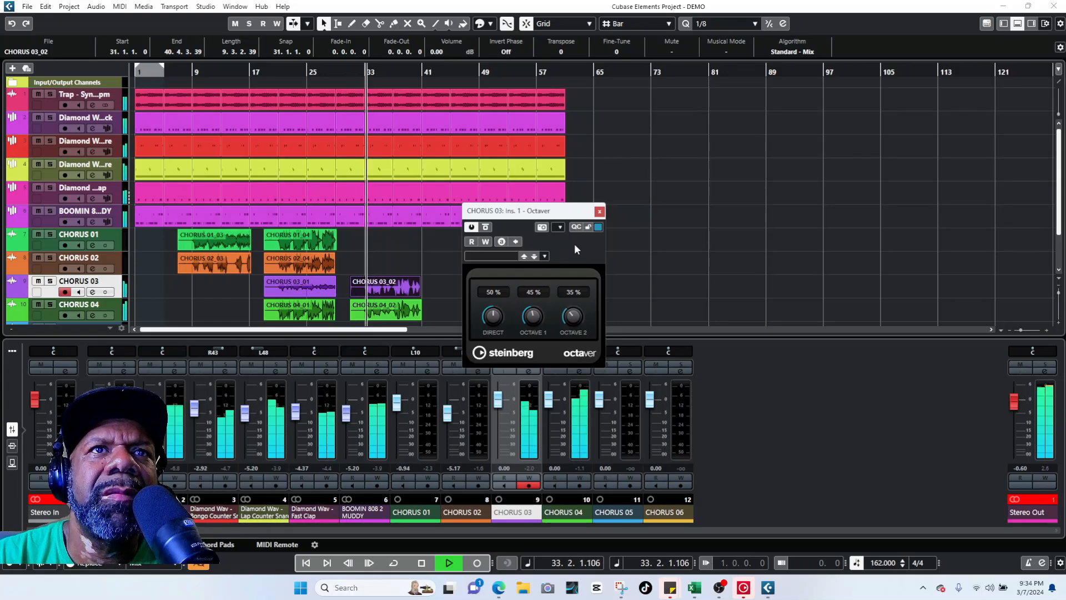
left_click(600, 211)
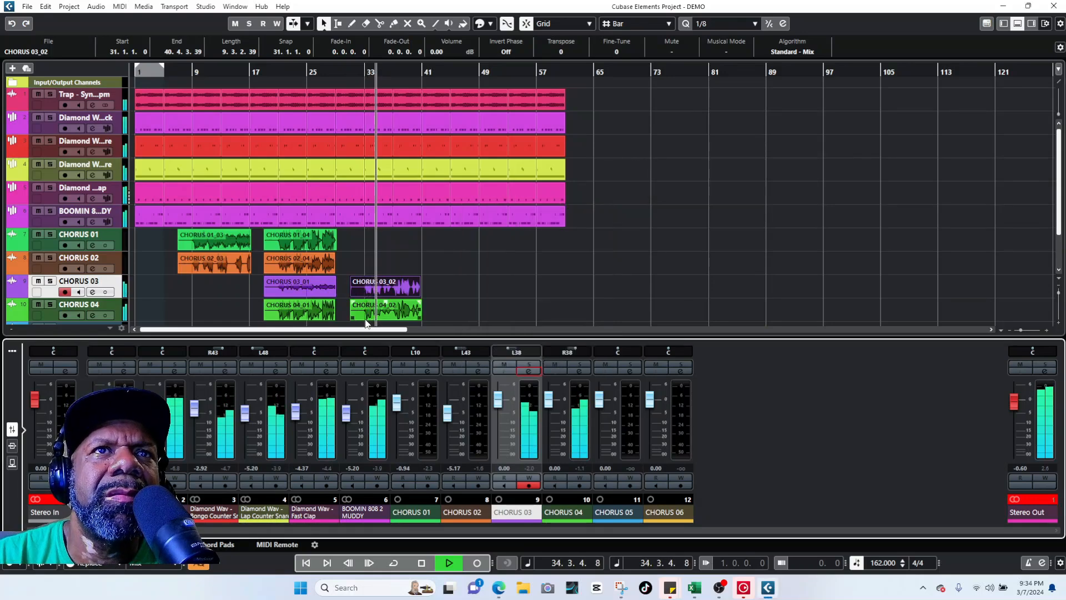
left_click(115, 256)
key("space")
left_click(479, 562)
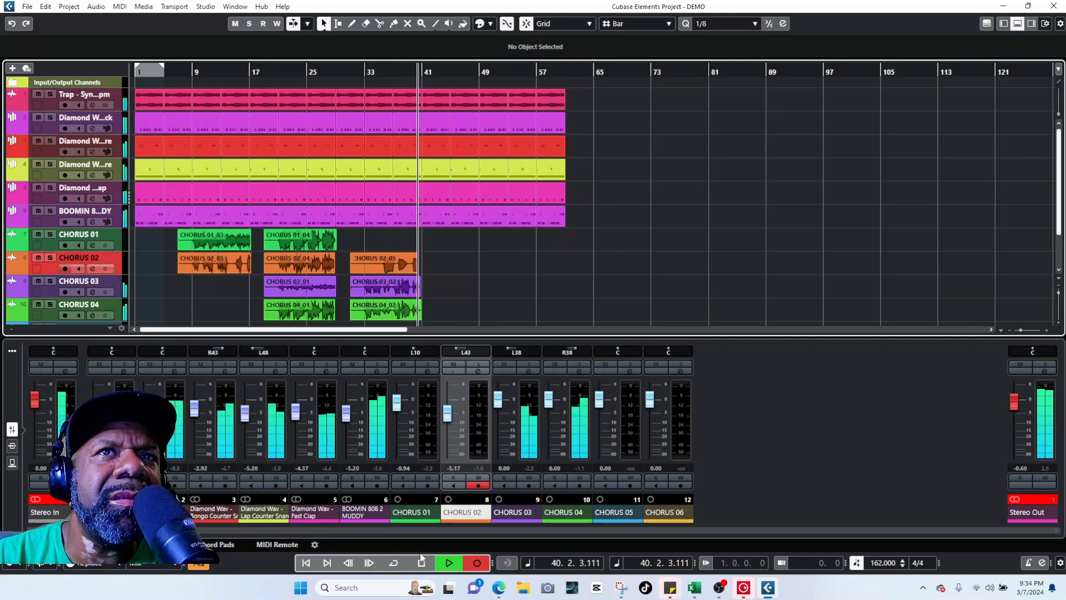
left_click(422, 562)
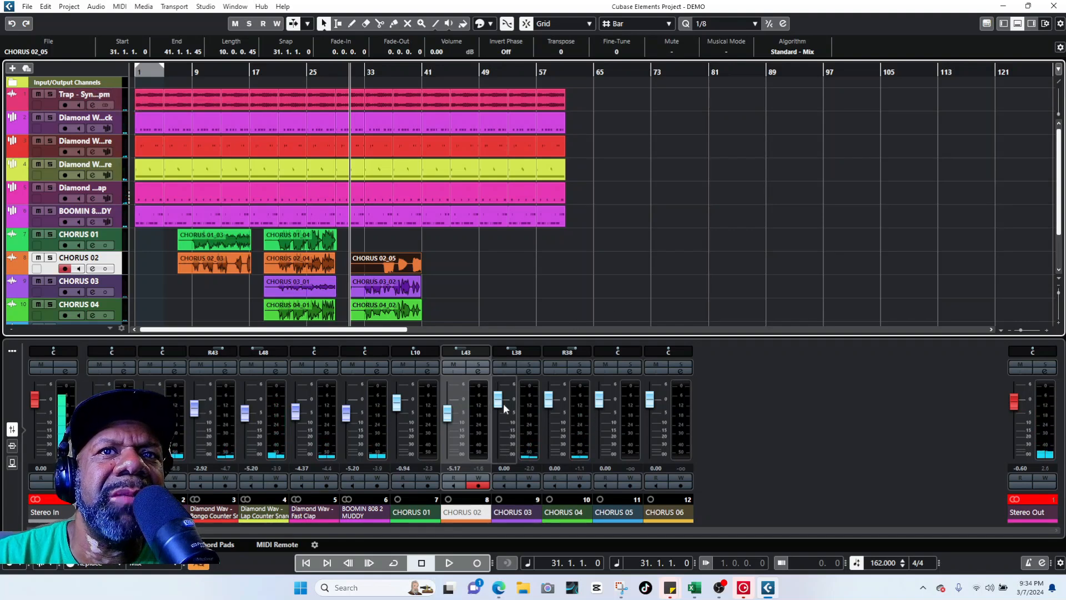
Step: Insert Auto-Tune Access on CHORUS 02 with its key set to A
left_click(480, 370)
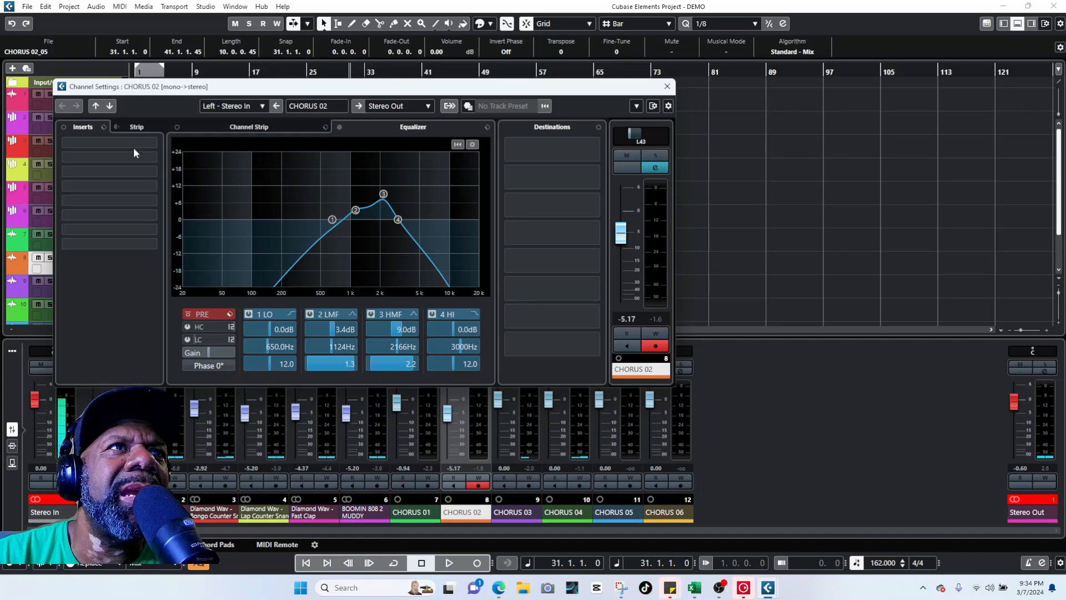
left_click(134, 145)
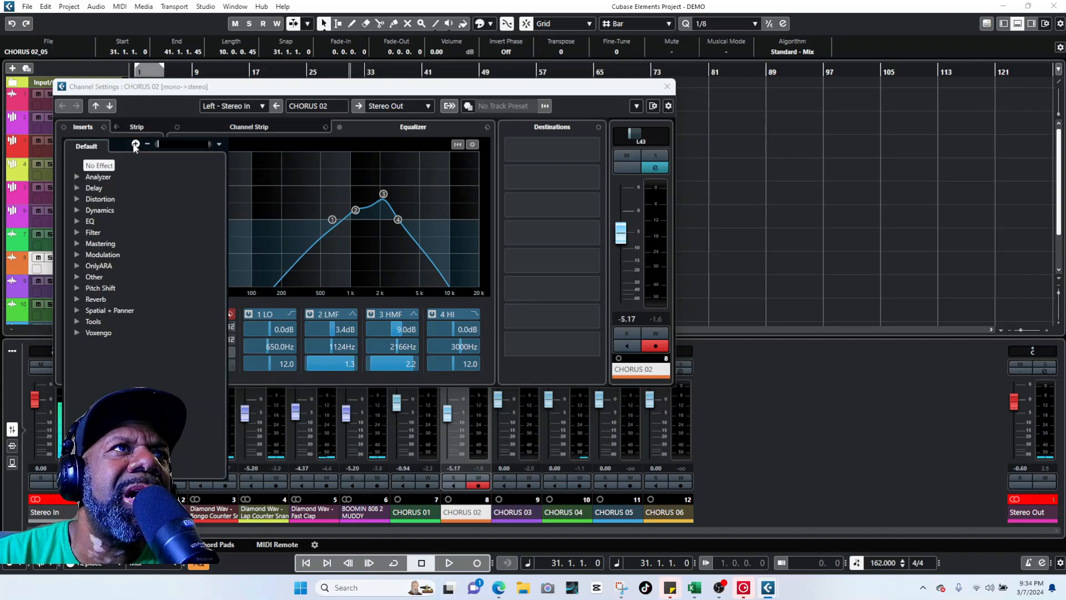
left_click(76, 288)
left_click(113, 300)
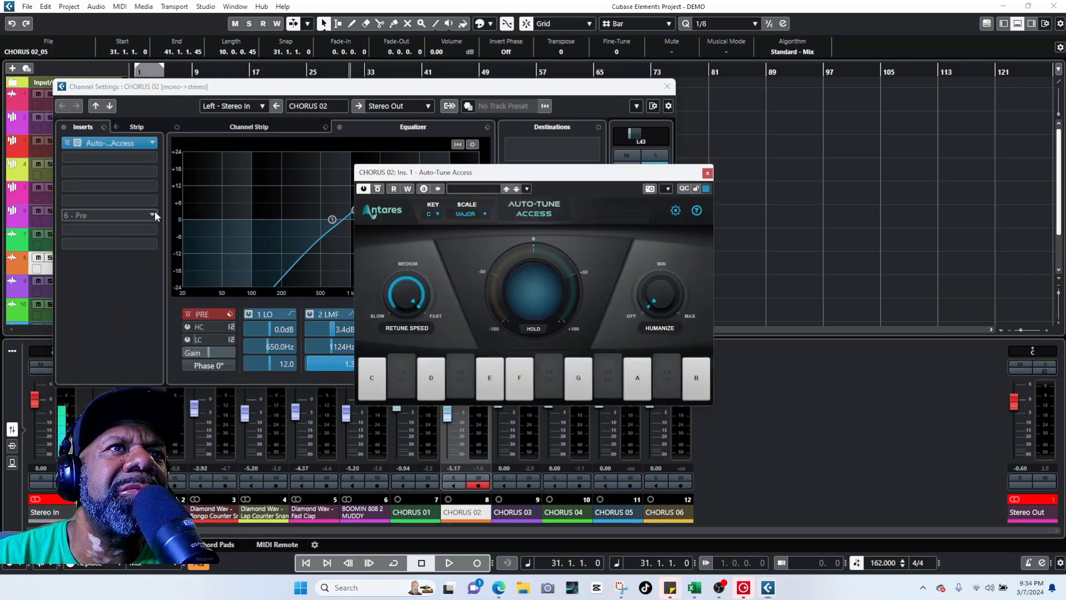
left_click(435, 214)
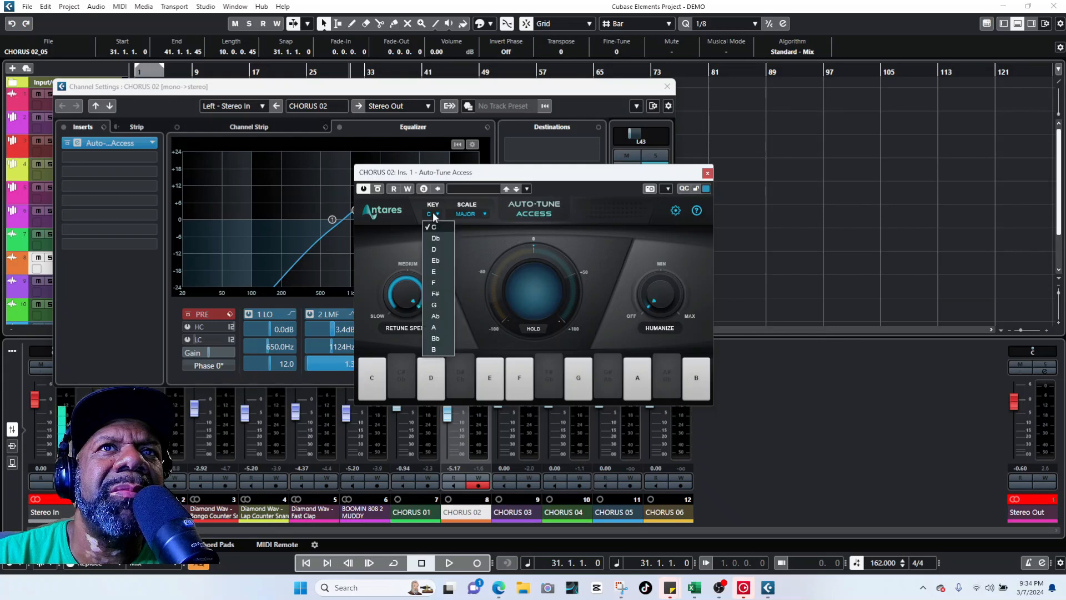
left_click(437, 327)
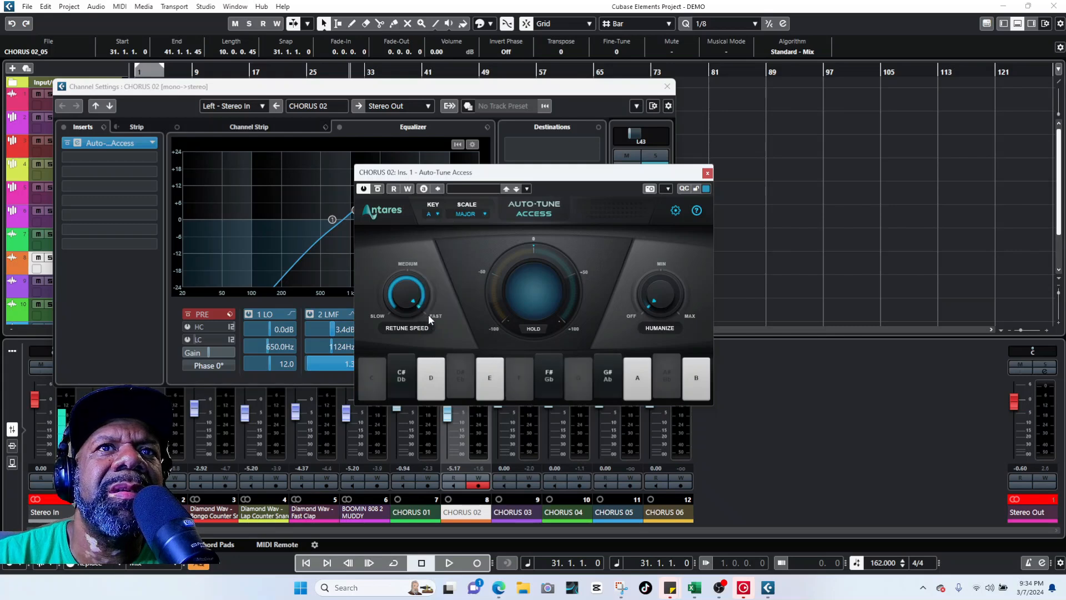
Step: Pan CHORUS 02 nearer centre and raise its fader to -1.06 dB during playback
key("space")
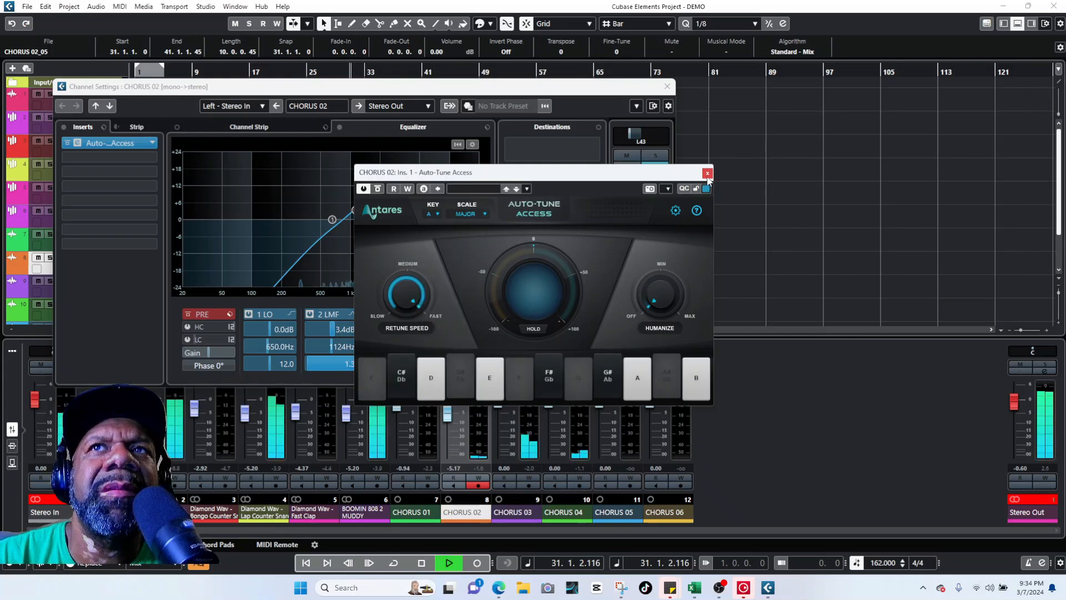
left_click(708, 173)
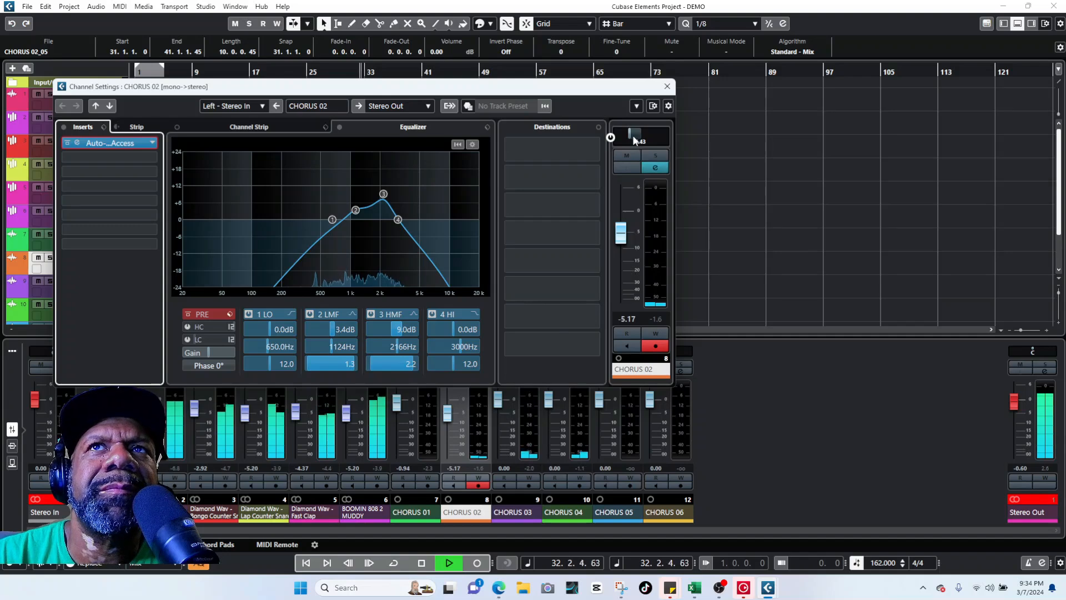
left_click_drag(633, 137, 638, 136)
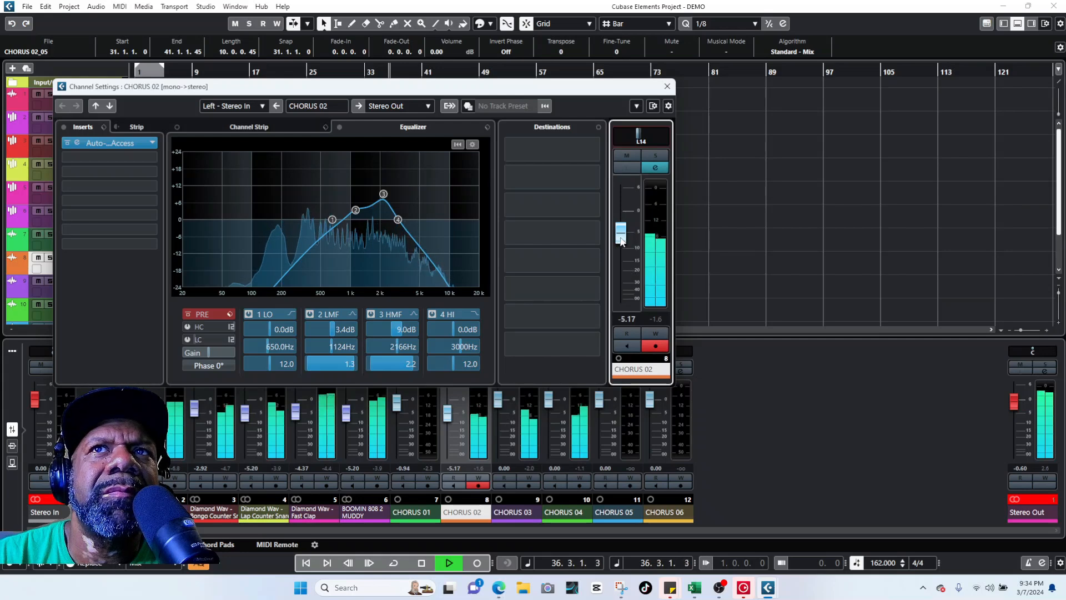
left_click_drag(621, 239, 627, 225)
key("space")
left_click(778, 414)
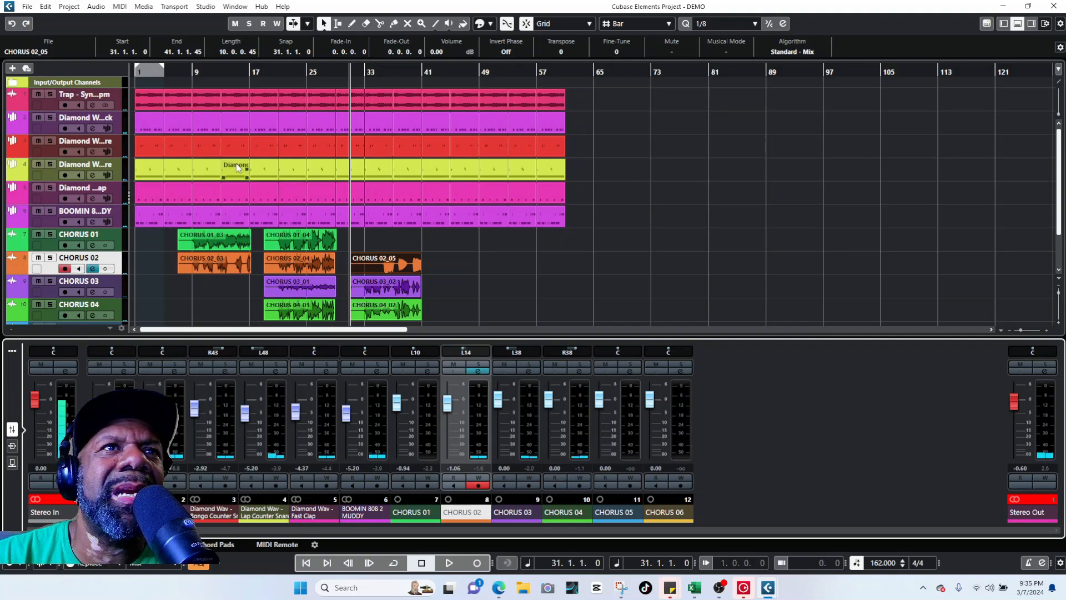
Step: Record a new CHORUS 02 take starting at bar 31
scroll(607, 272, "down", 3)
scroll(478, 239, "up", 3)
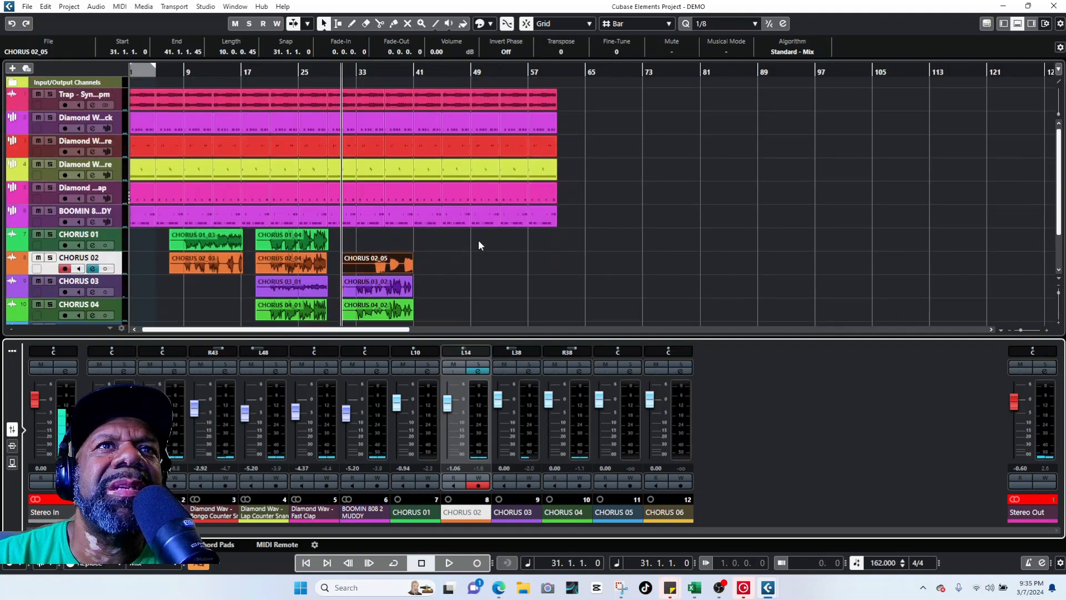
scroll(468, 231, "down", 2)
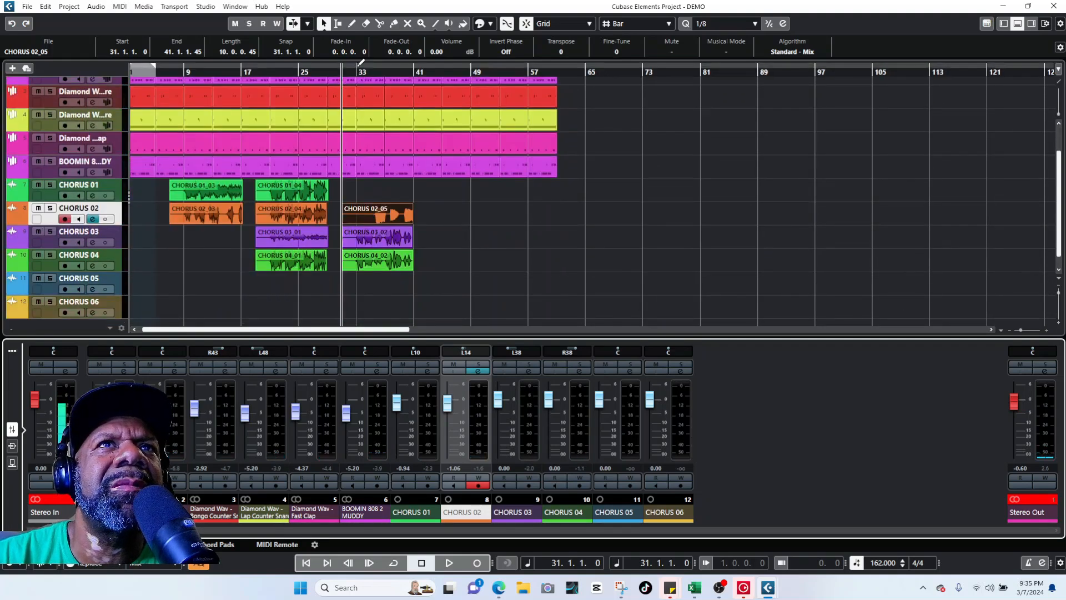
left_click_drag(367, 72, 366, 68)
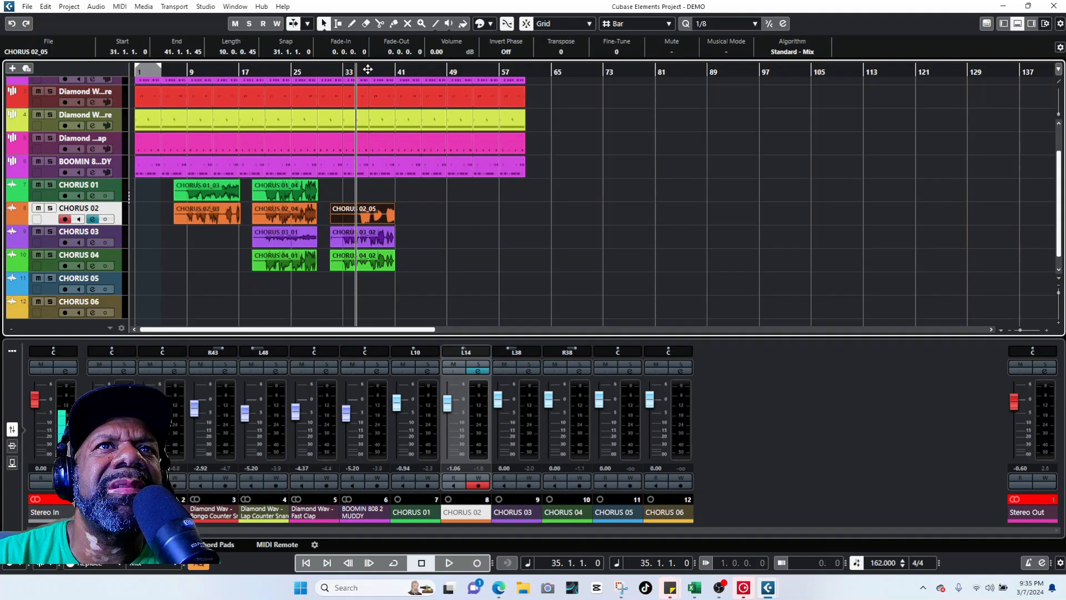
left_click(332, 71)
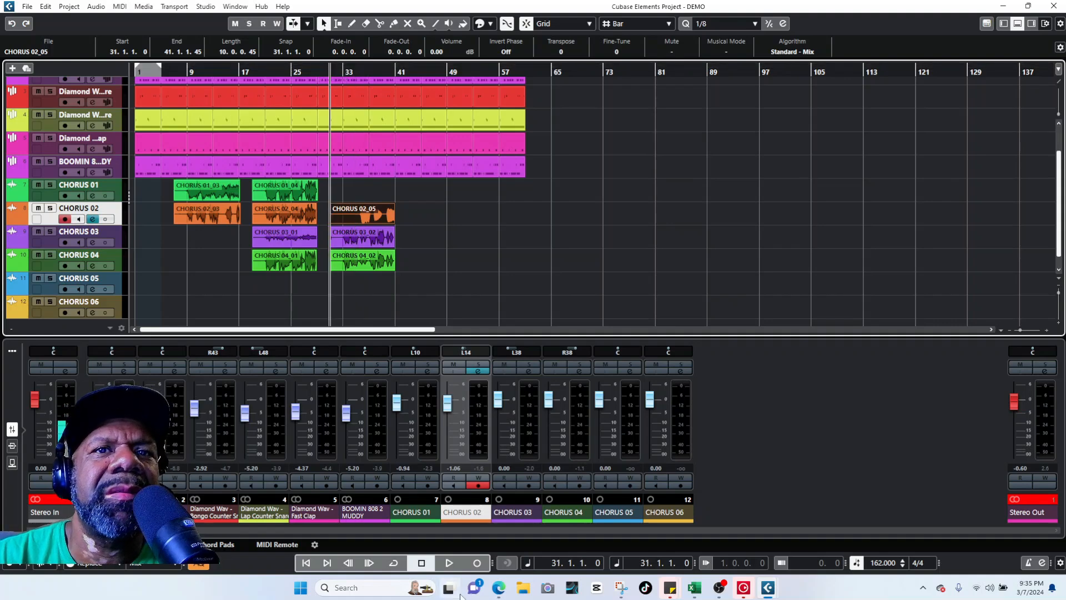
left_click(477, 563)
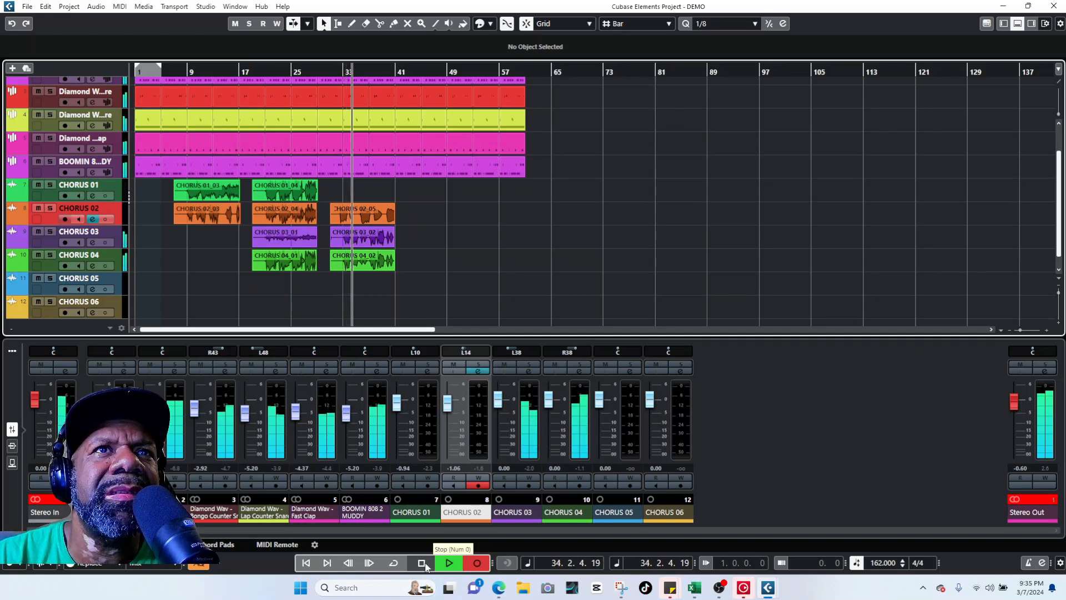
left_click(426, 565)
Step: Play back the new take and adjust track heights to inspect it
left_click(449, 562)
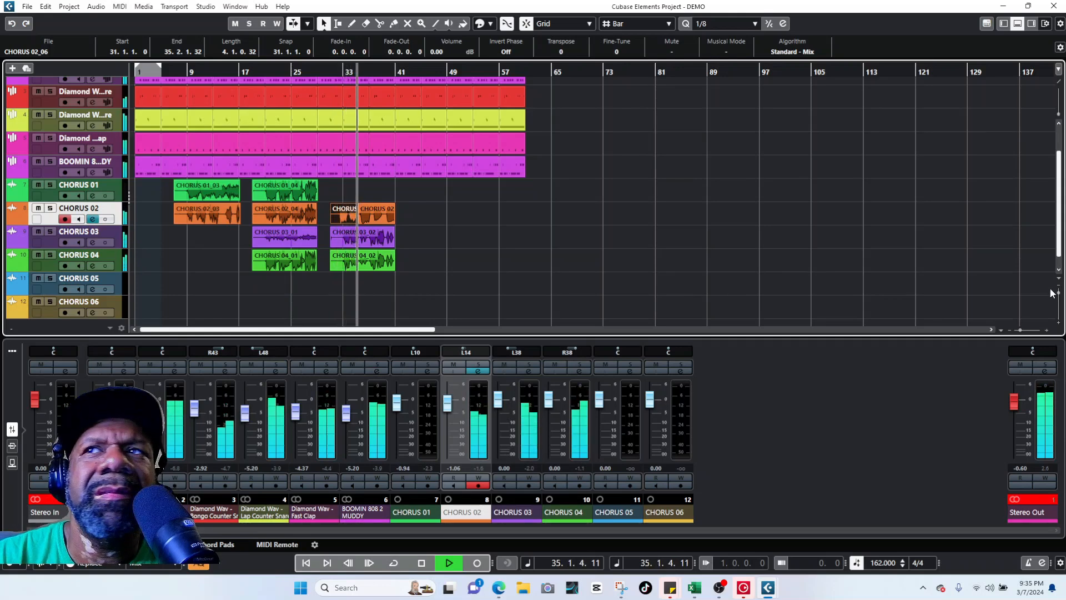
left_click(1051, 324)
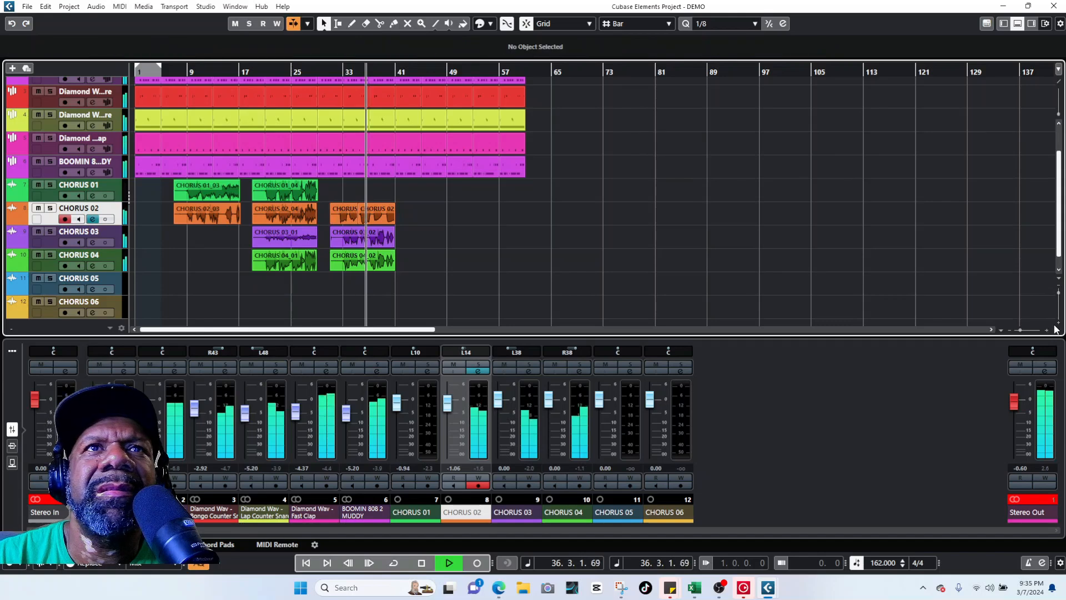
left_click(1058, 316)
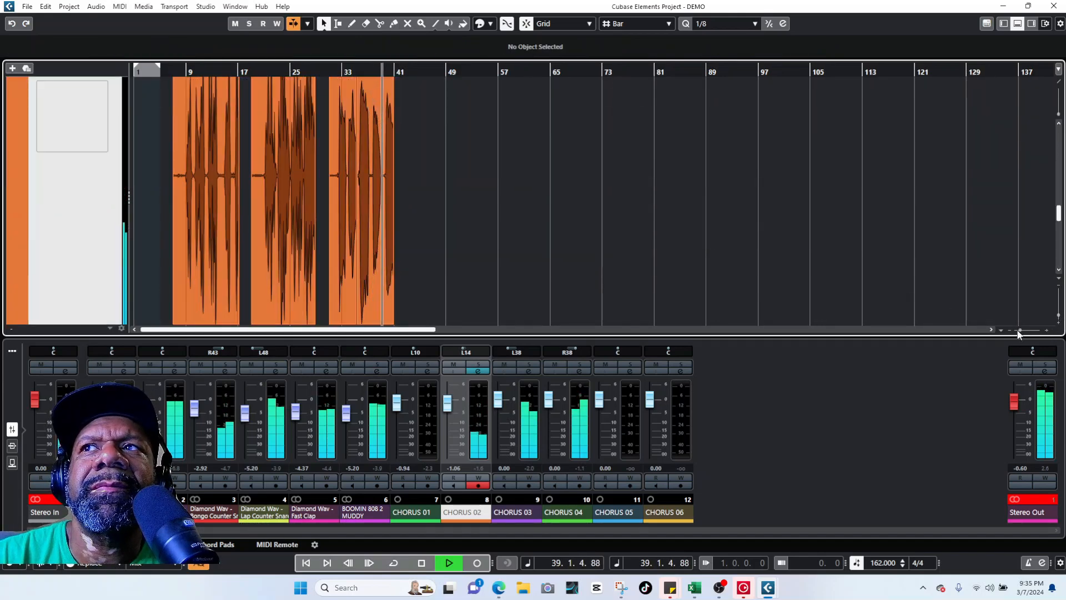
key("space")
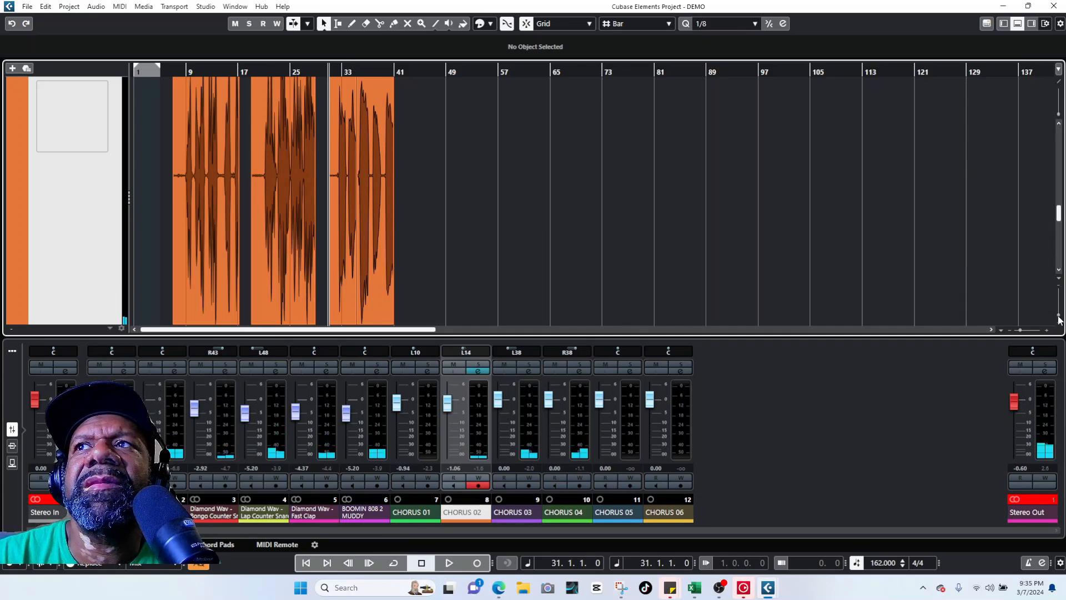
left_click_drag(1058, 319, 1058, 298)
Step: Split CHORUS 02_06 near bar 33, erase the short middle piece, and play back the result
scroll(610, 232, "up", 3)
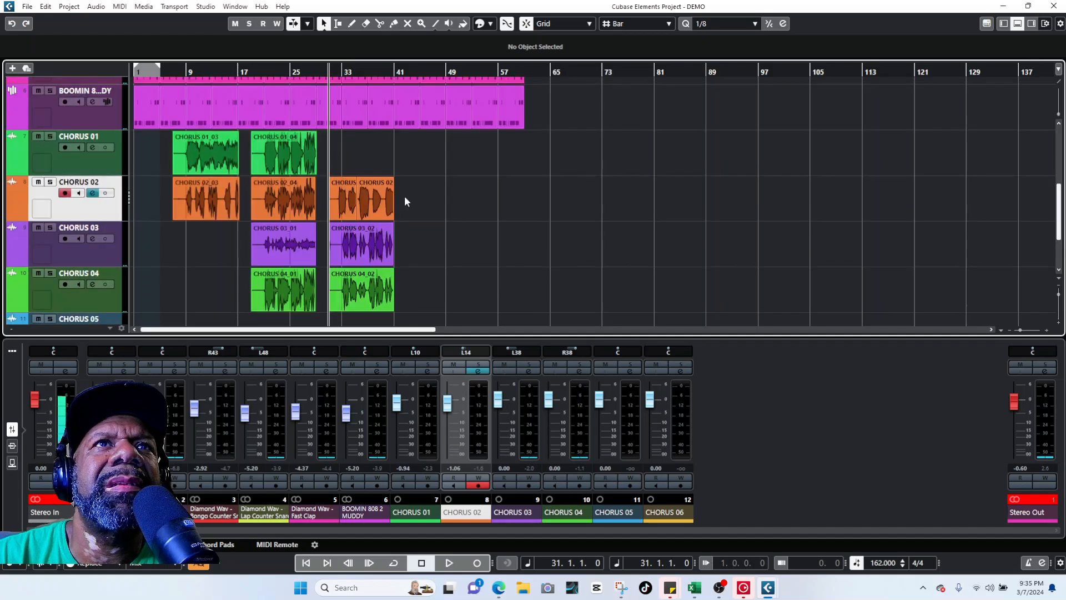
left_click(337, 198)
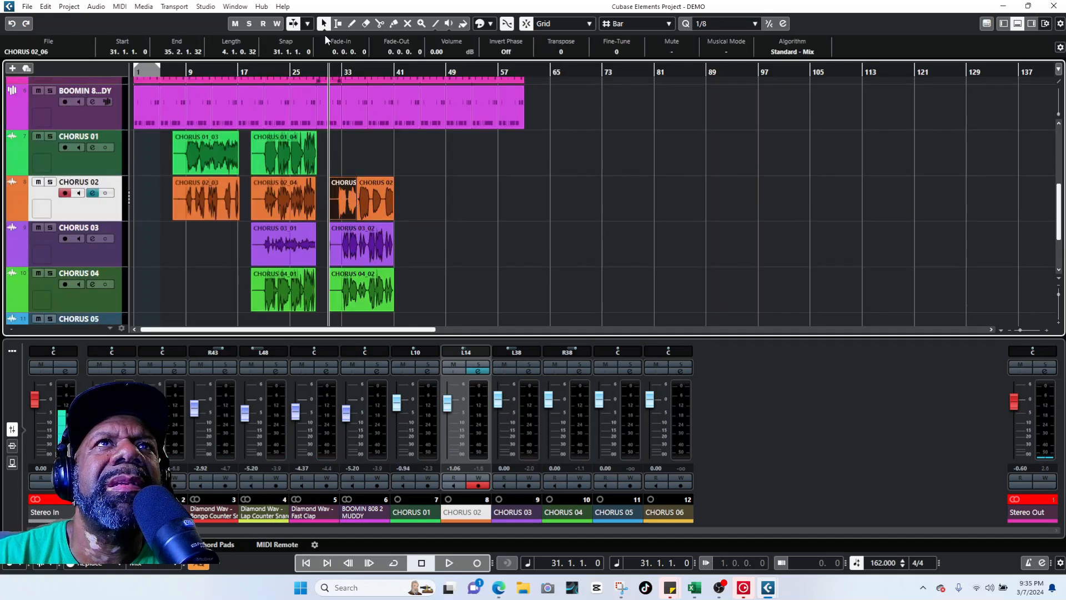
left_click(378, 23)
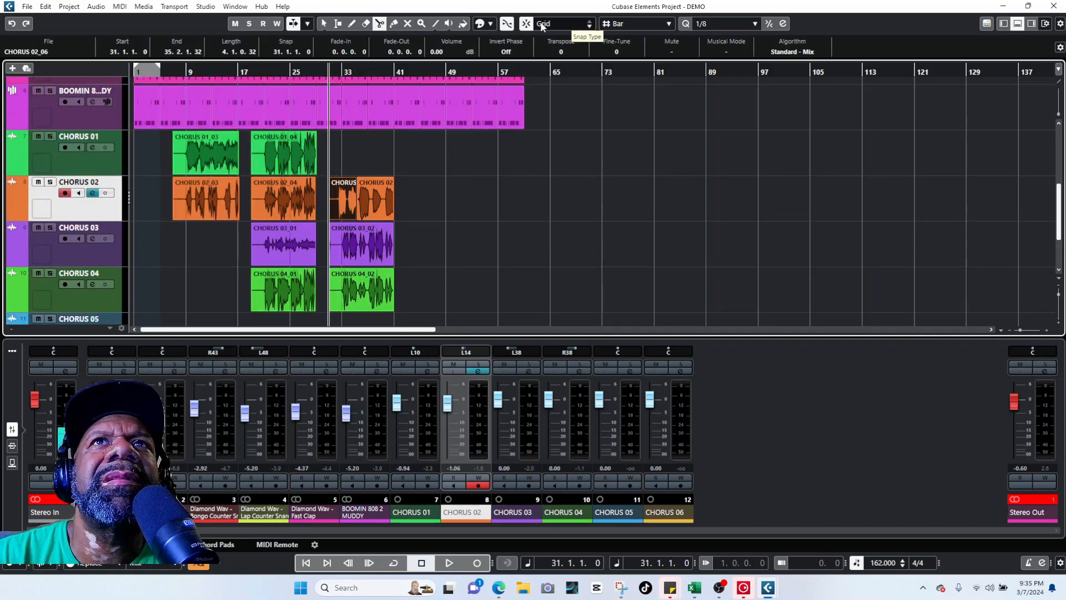
left_click(366, 23)
left_click(352, 200)
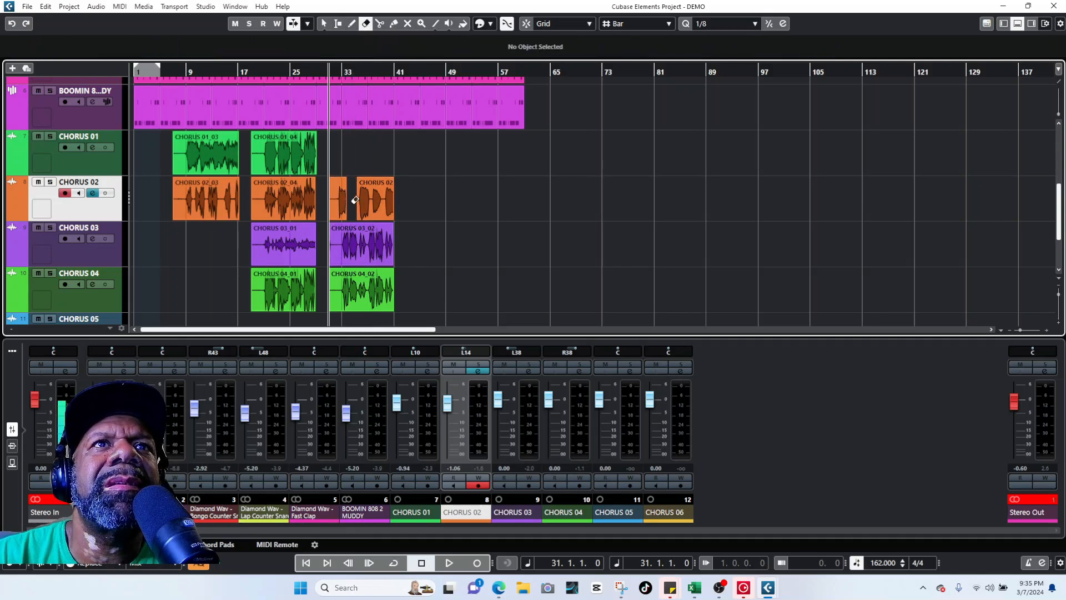
key("space")
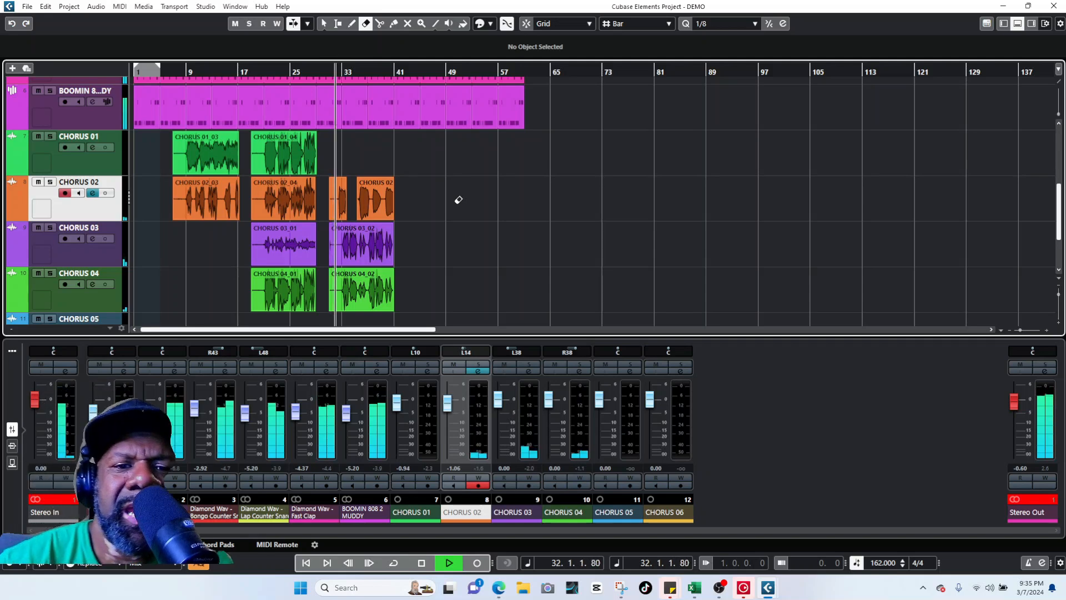
left_click(466, 184)
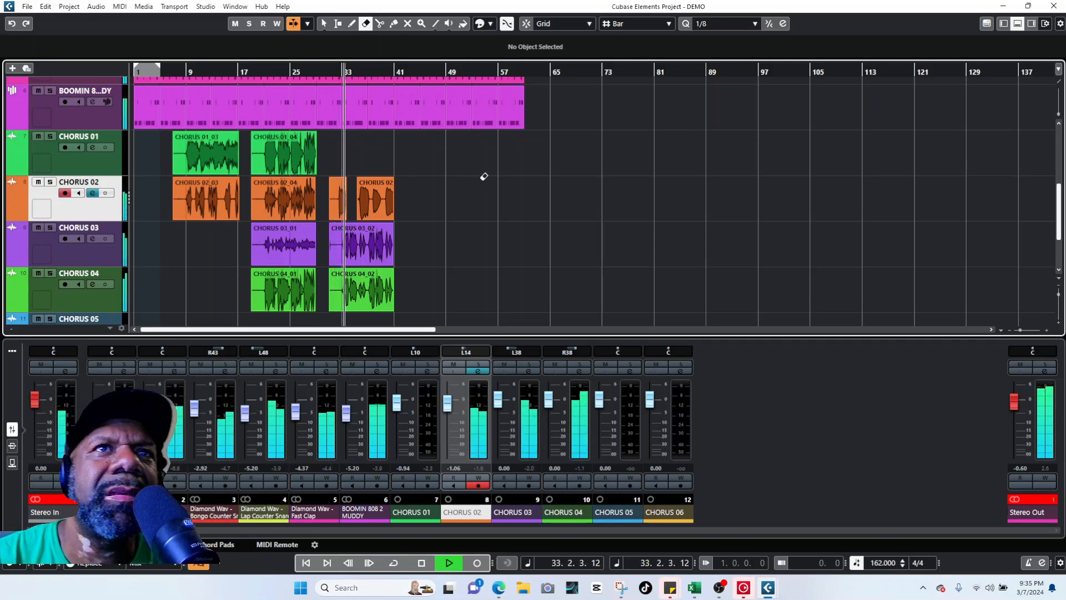
left_click(421, 563)
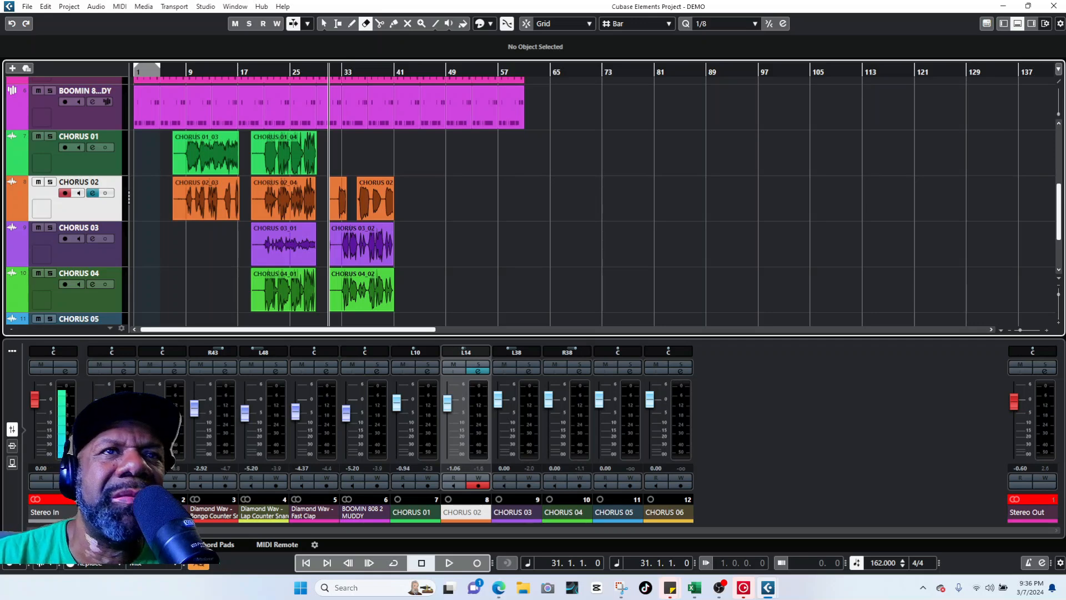
key("space")
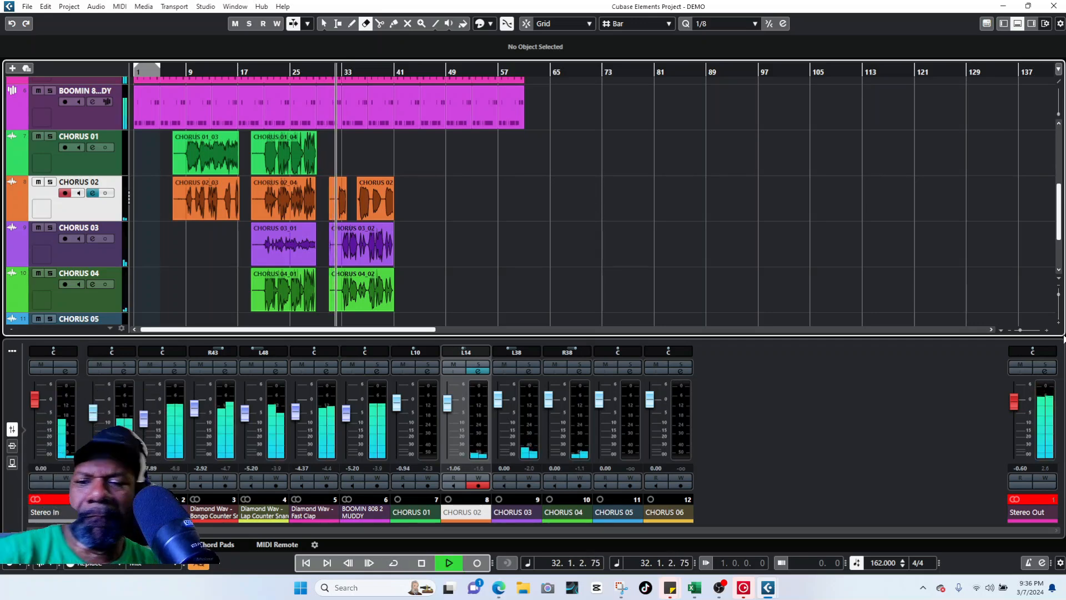